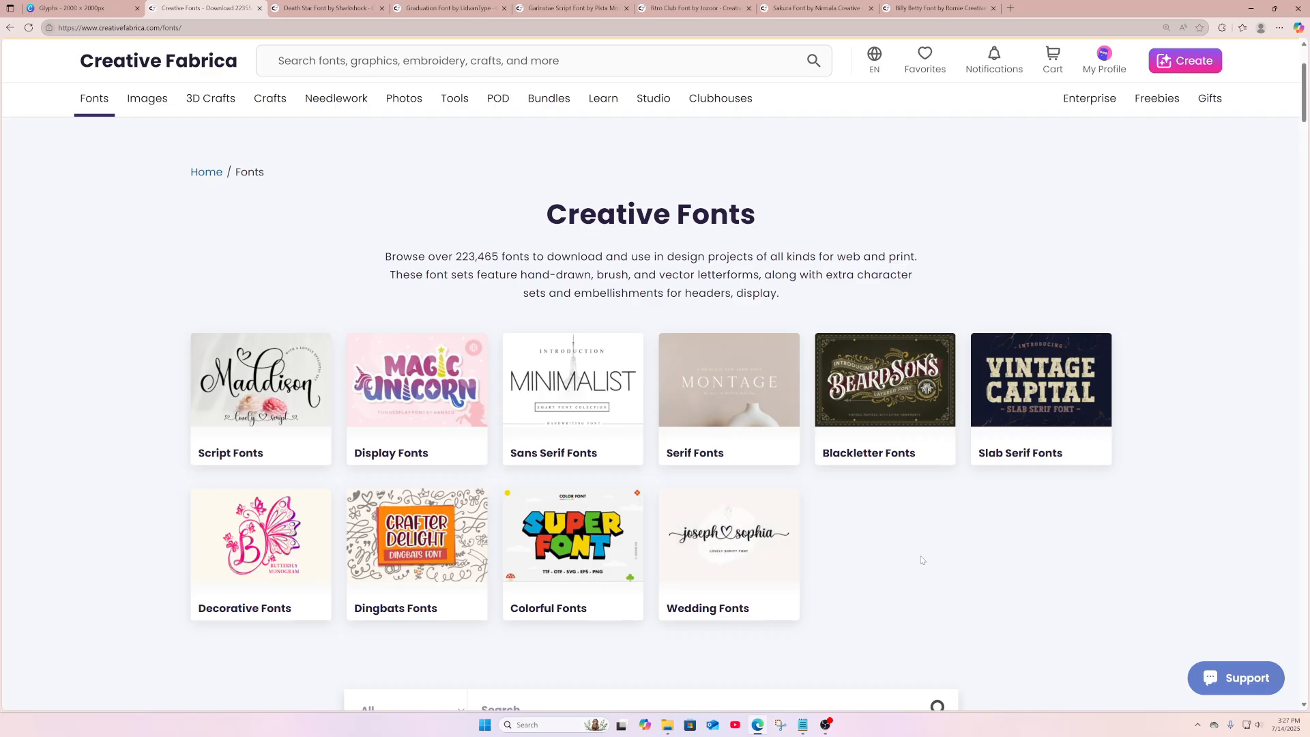
View the Billy Betty font's preview images and examine its full glyph specimen, including the highlighted PUA-encoded characters
left_click(953, 7)
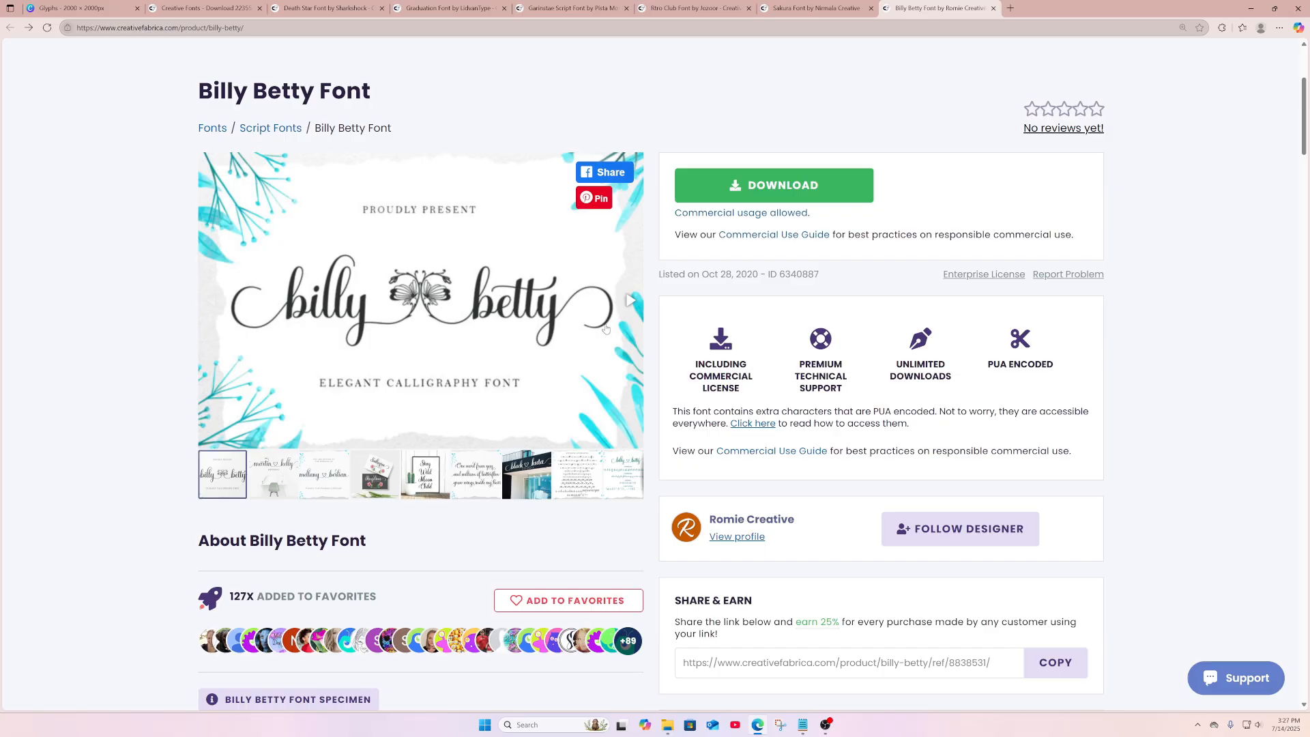
left_click(632, 301)
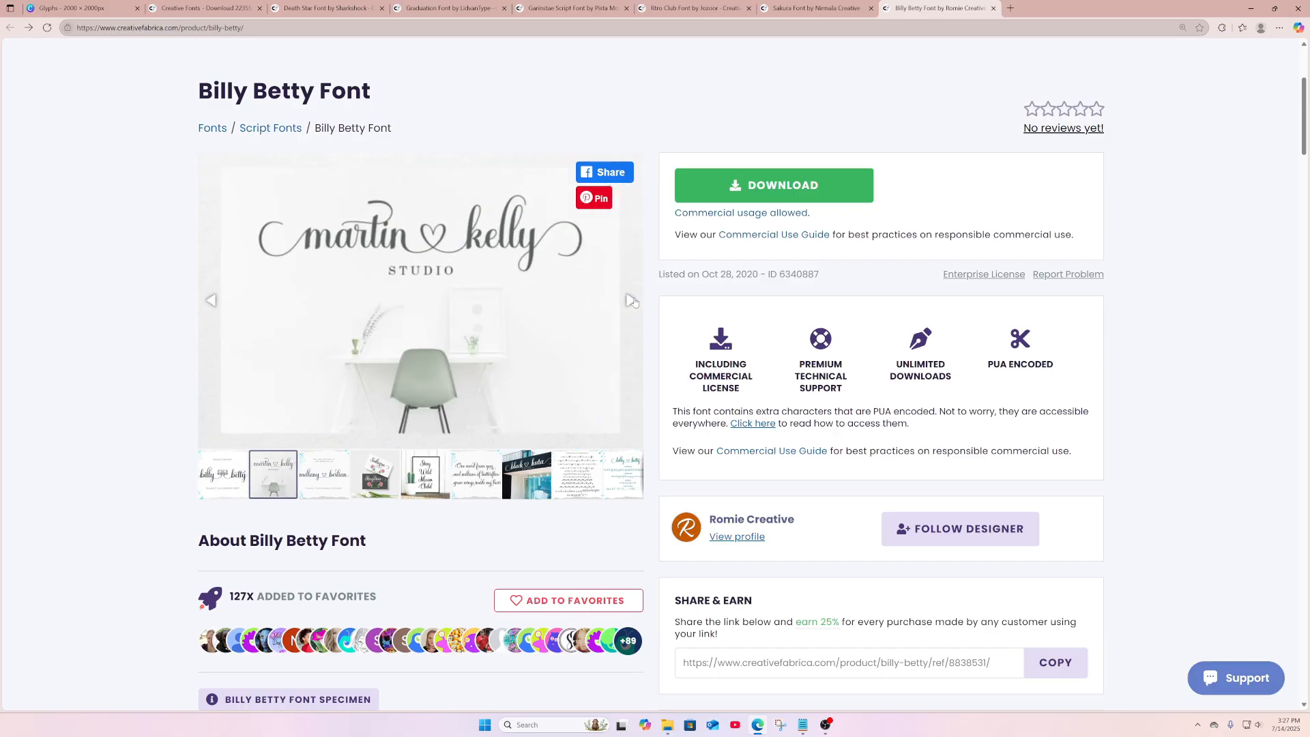
scroll(633, 303, "down", 8)
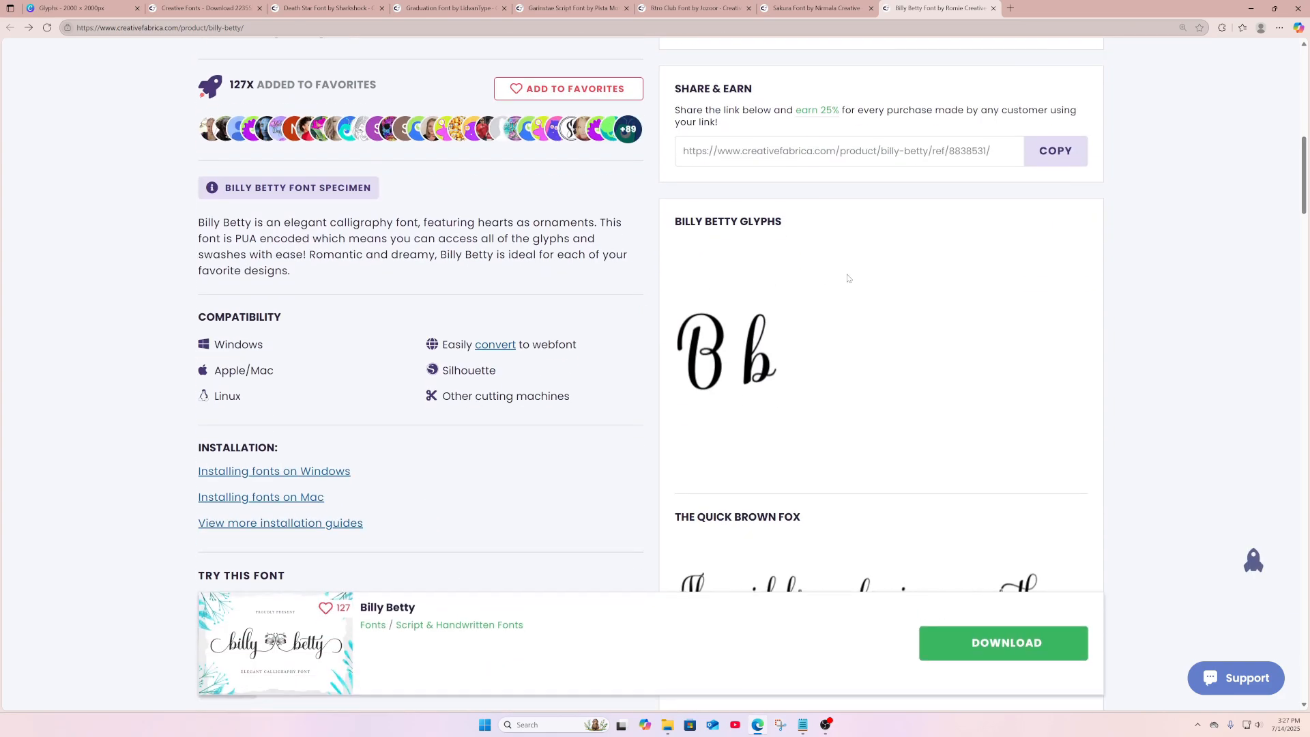
scroll(848, 277, "down", 8)
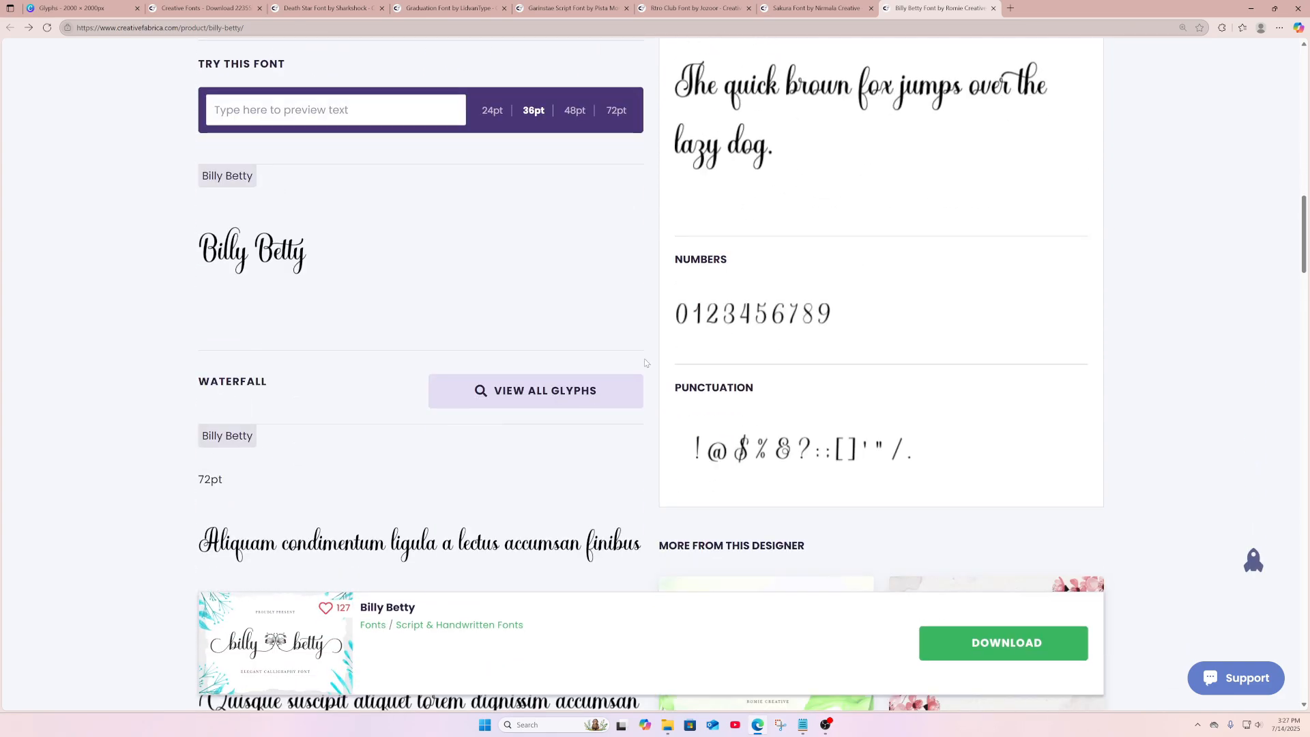
left_click(565, 394)
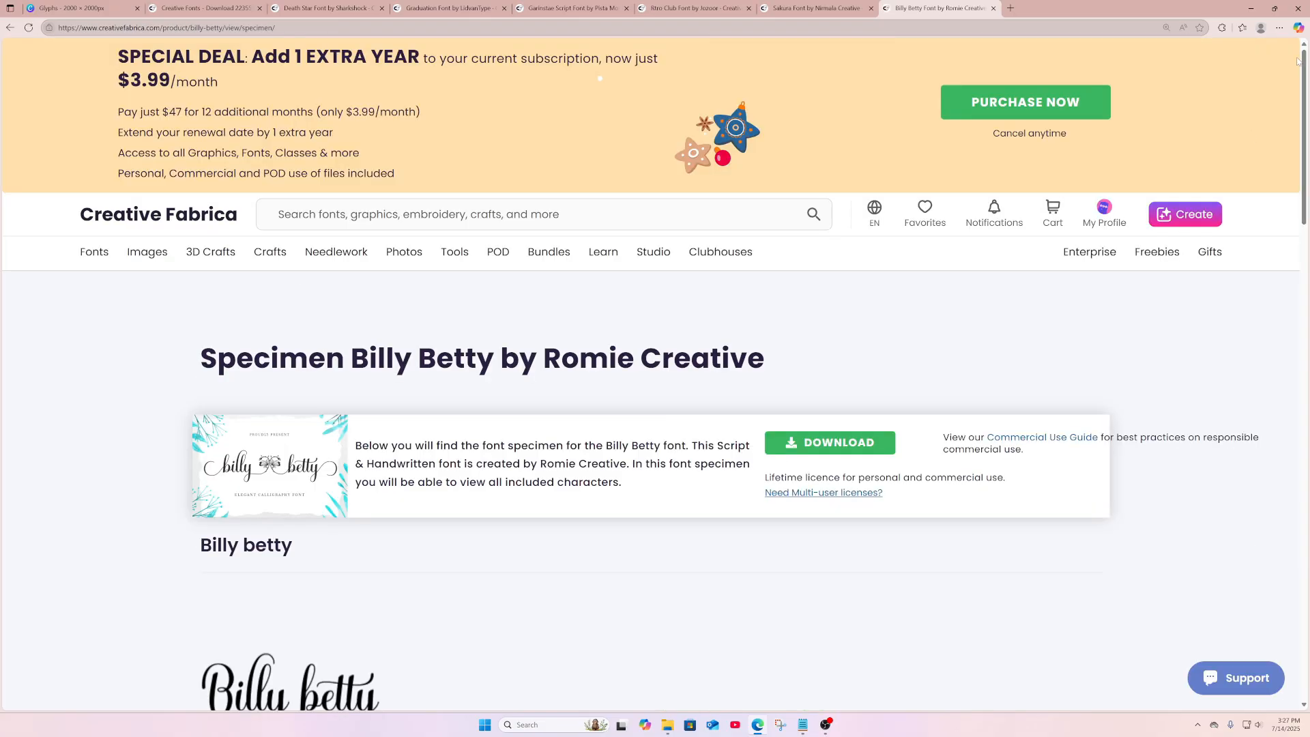
left_click_drag(1299, 61, 1289, 377)
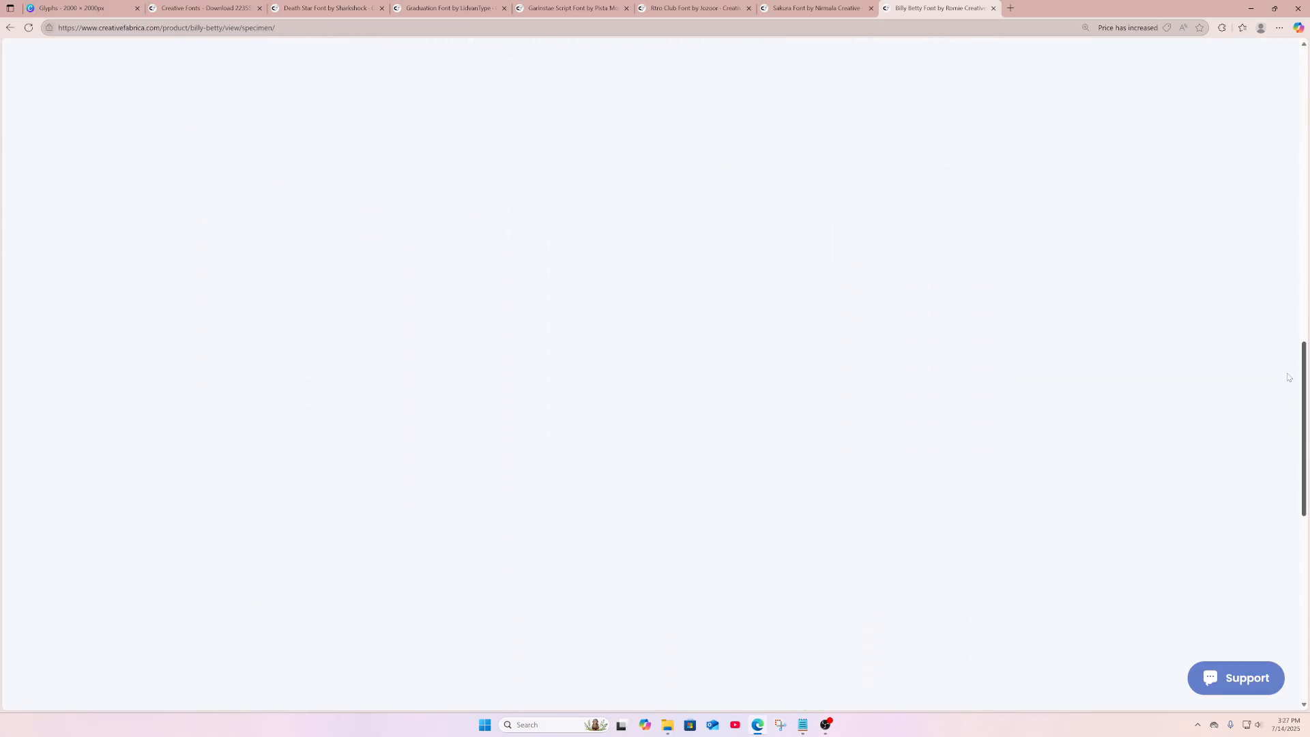
scroll(1034, 287, "down", 6)
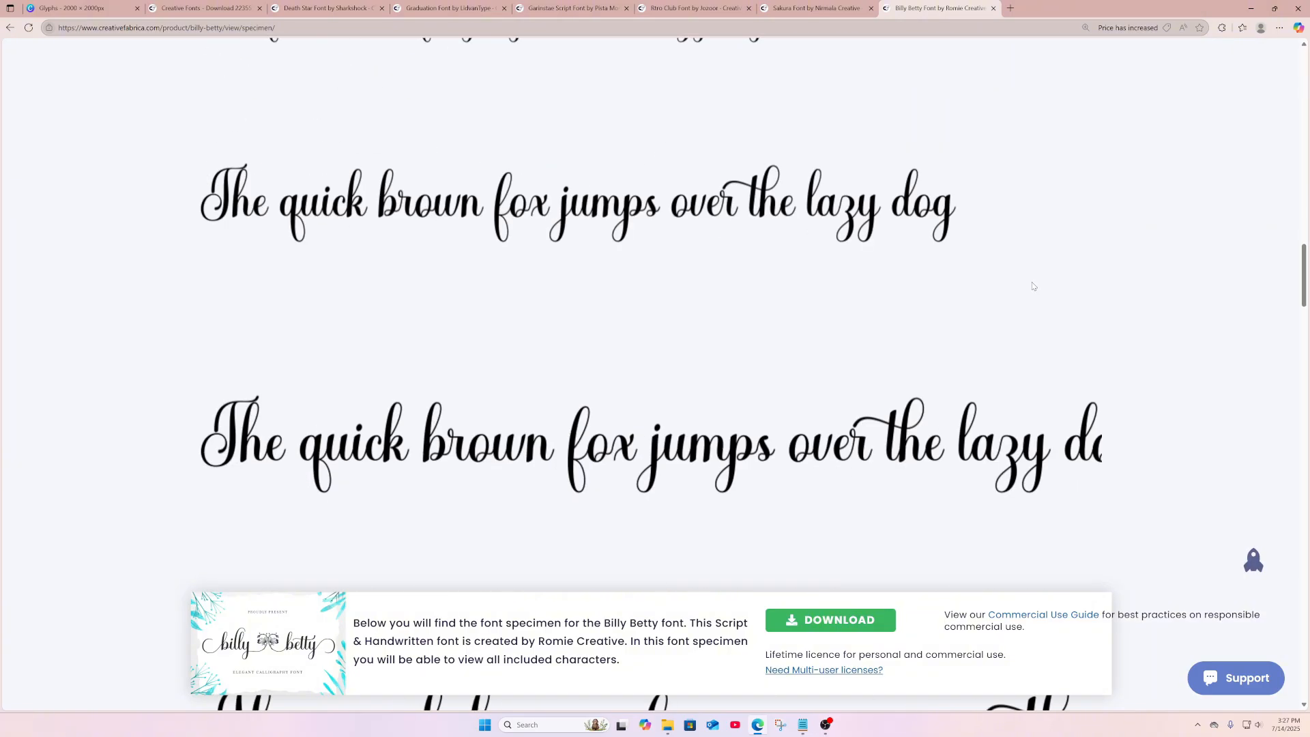
scroll(1034, 287, "down", 12)
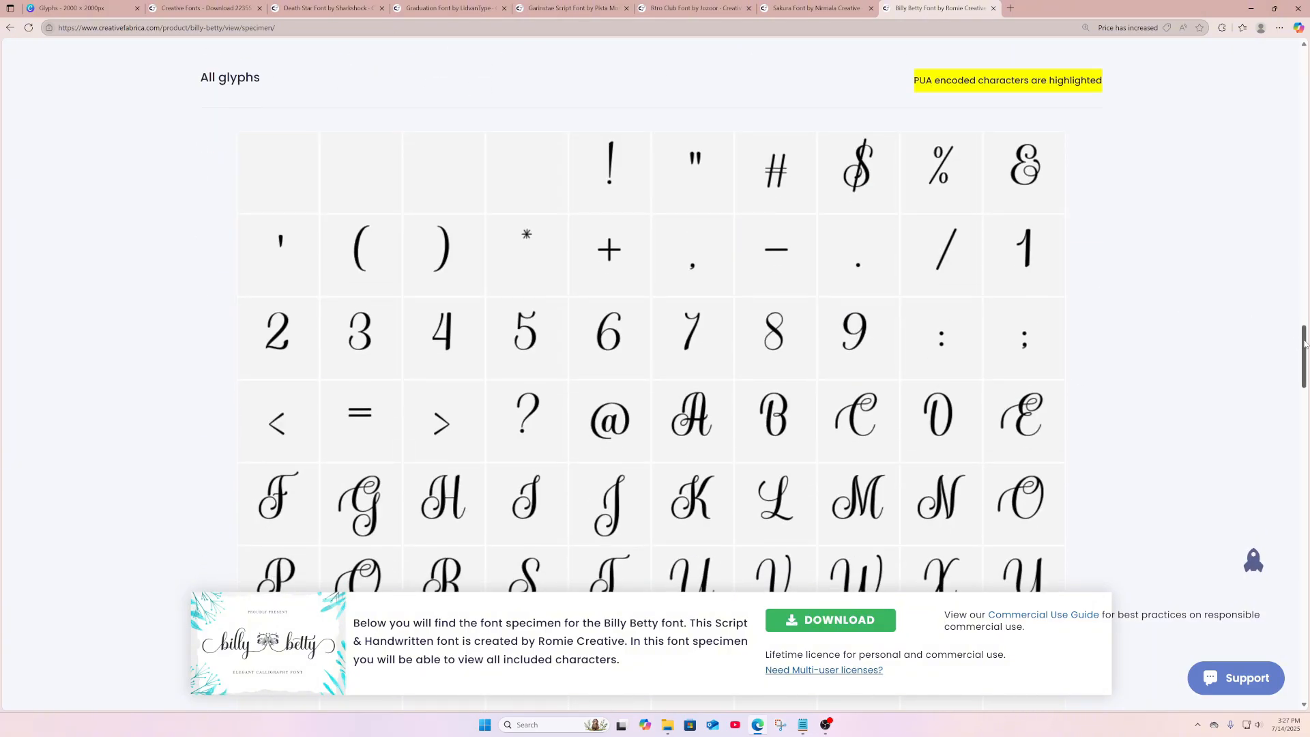
left_click_drag(1305, 343, 1306, 496)
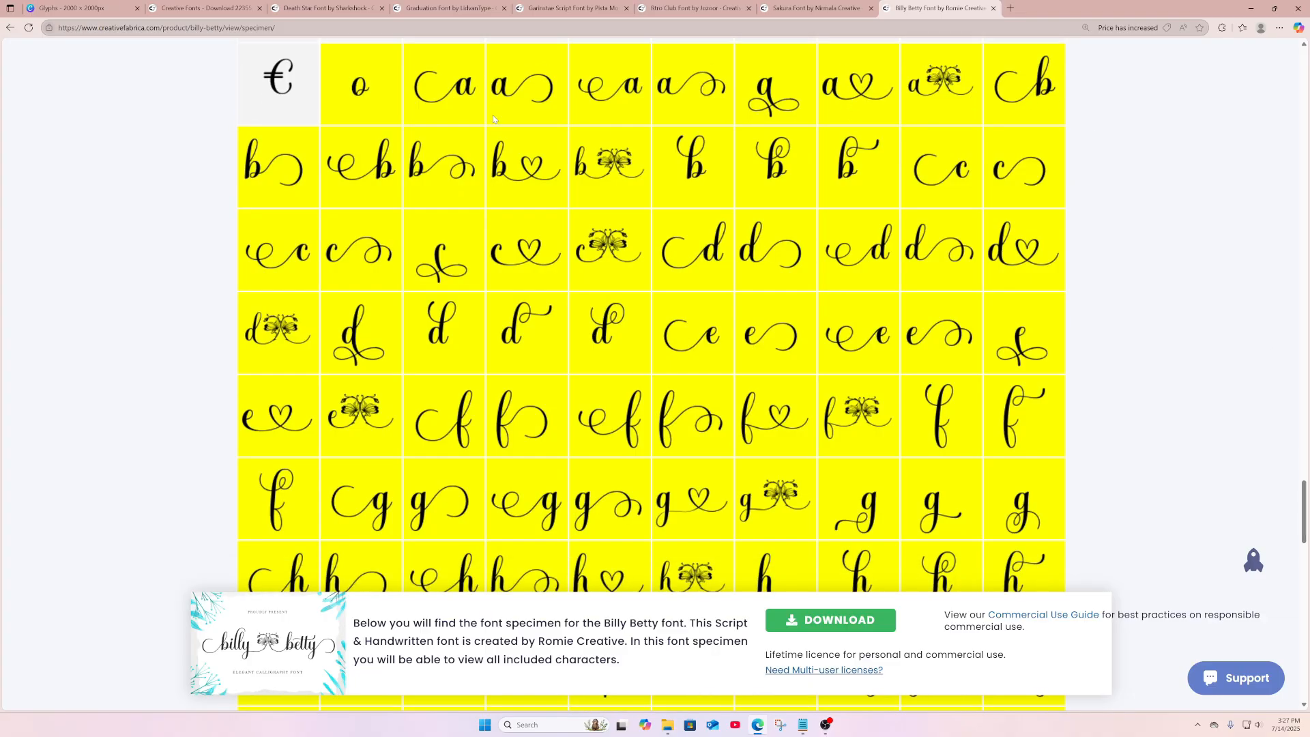
Examine the Rtro Club font's preview images and character samples on its product page
left_click(696, 8)
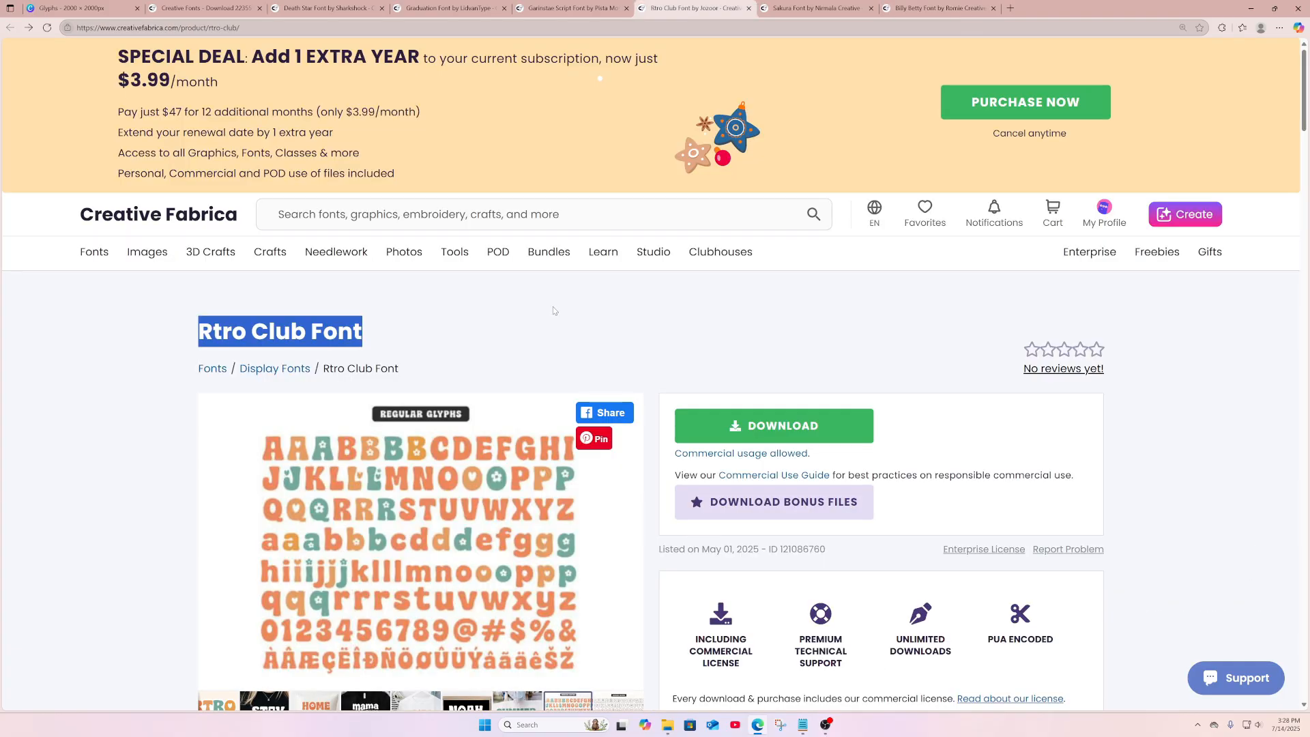
scroll(551, 309, "down", 3)
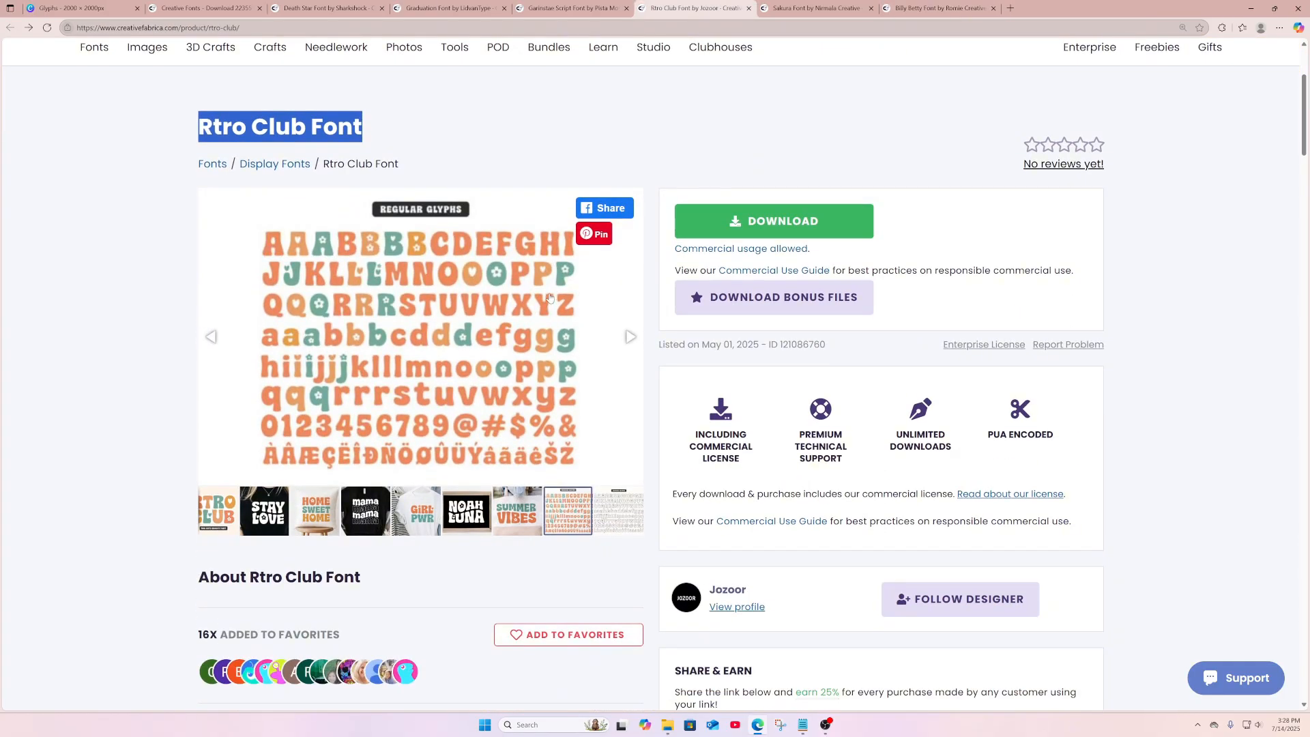
left_click(217, 505)
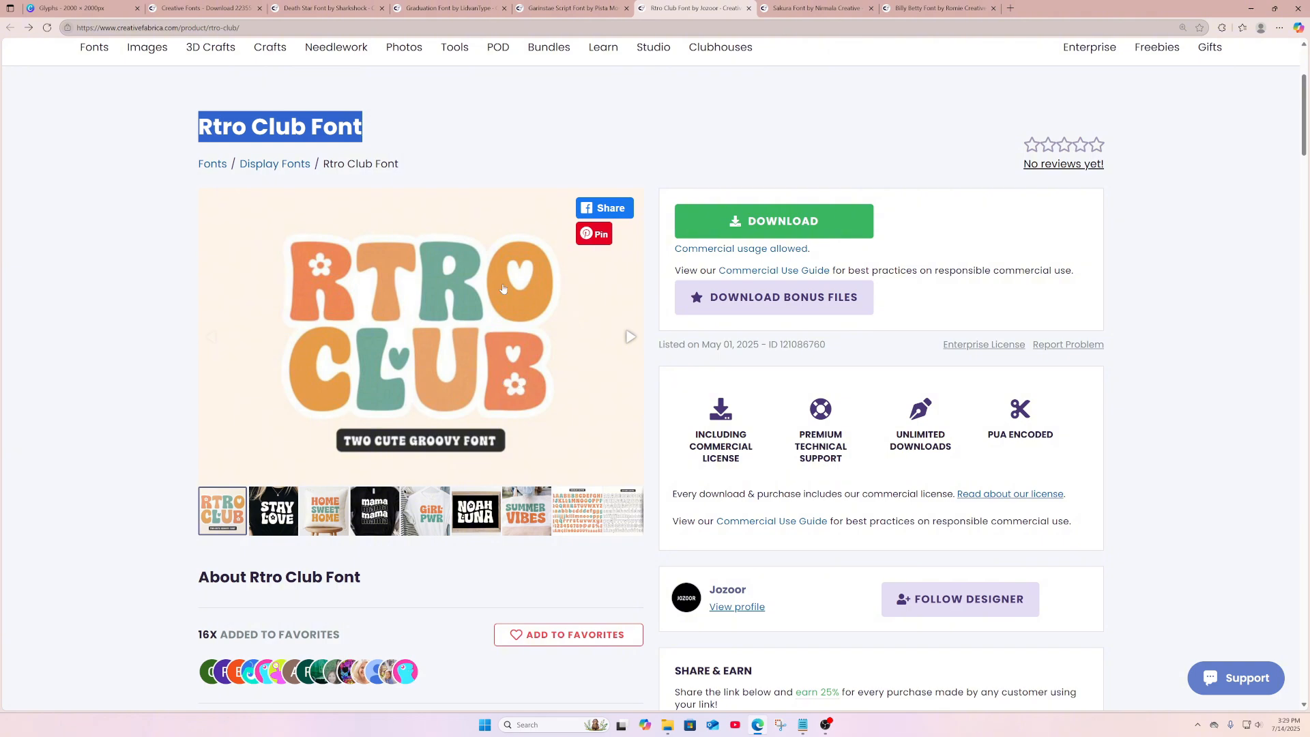
left_click(630, 337)
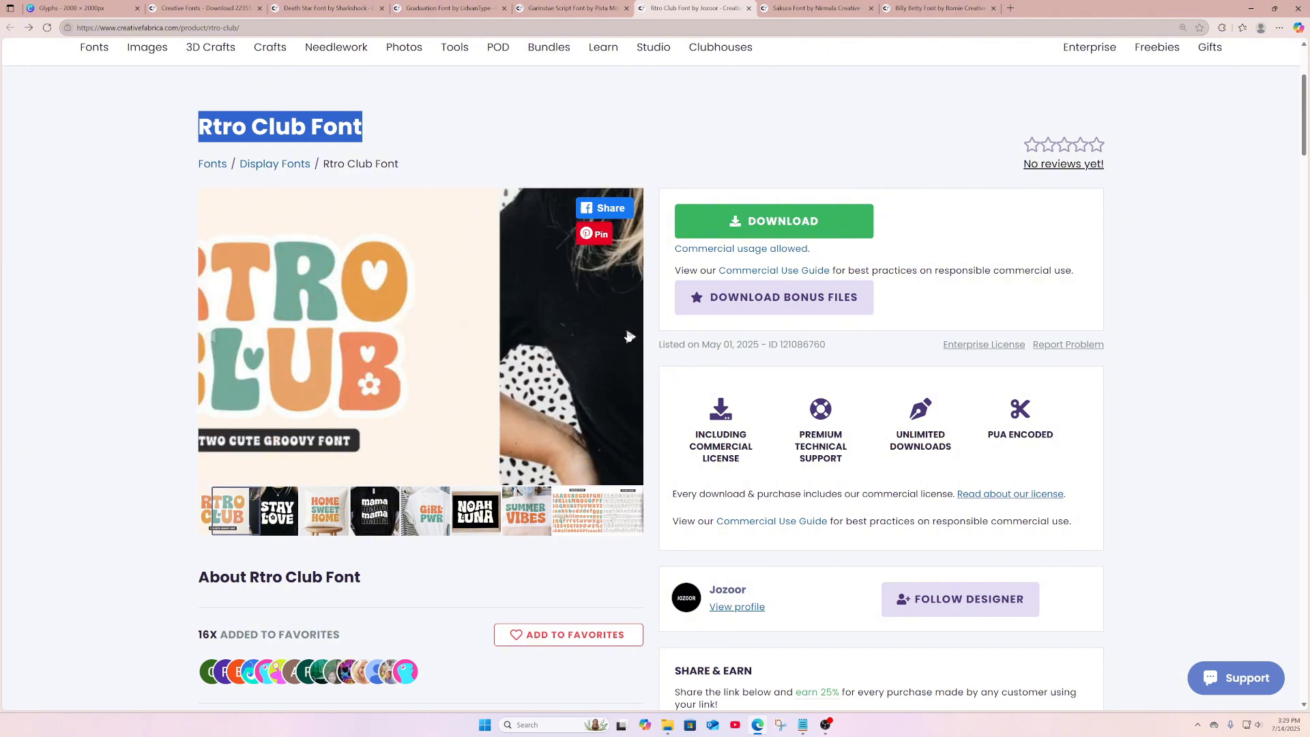
left_click(630, 336)
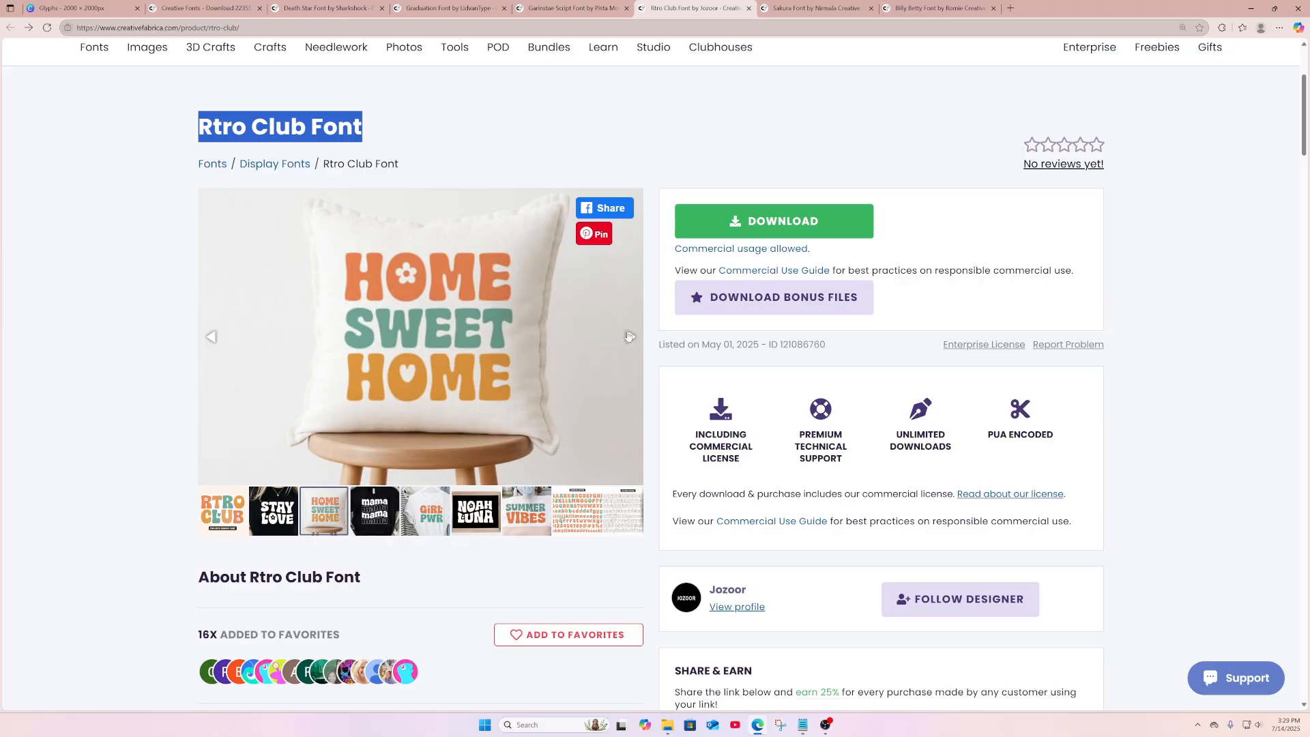
scroll(616, 425, "down", 10)
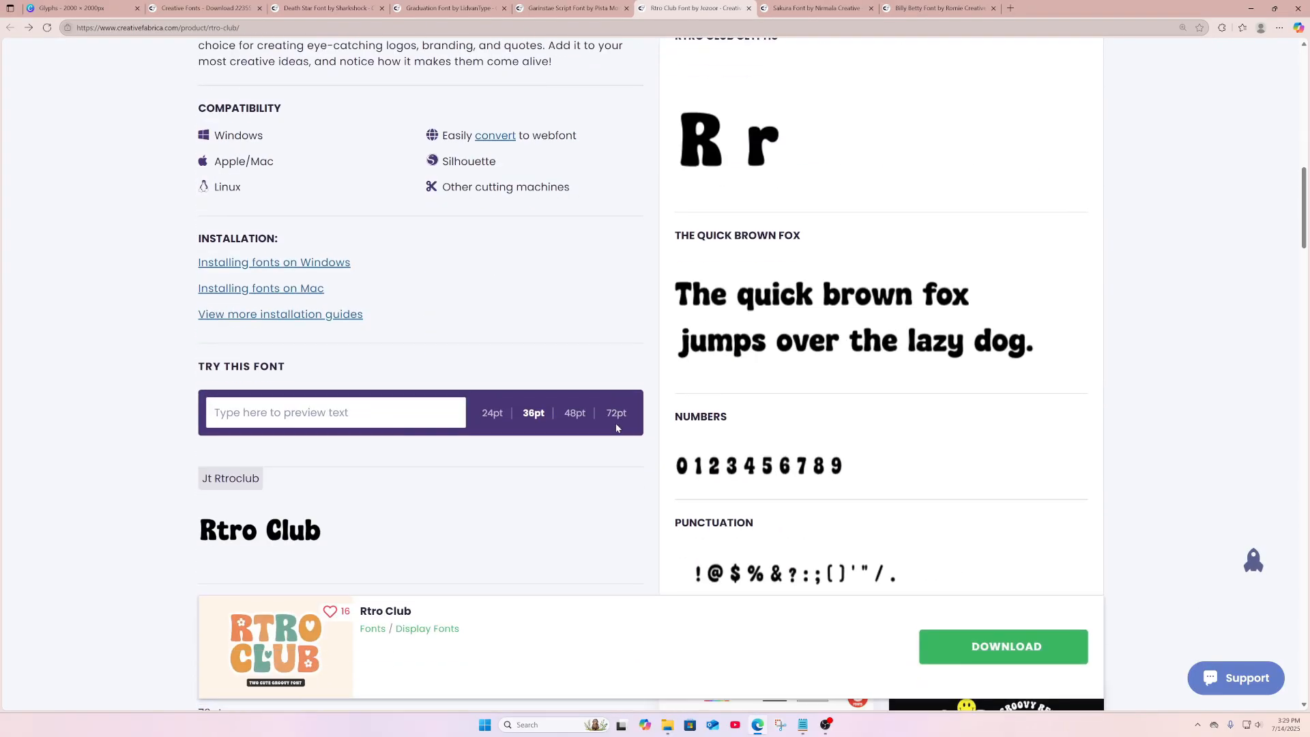
scroll(617, 428, "down", 3)
left_click(608, 420)
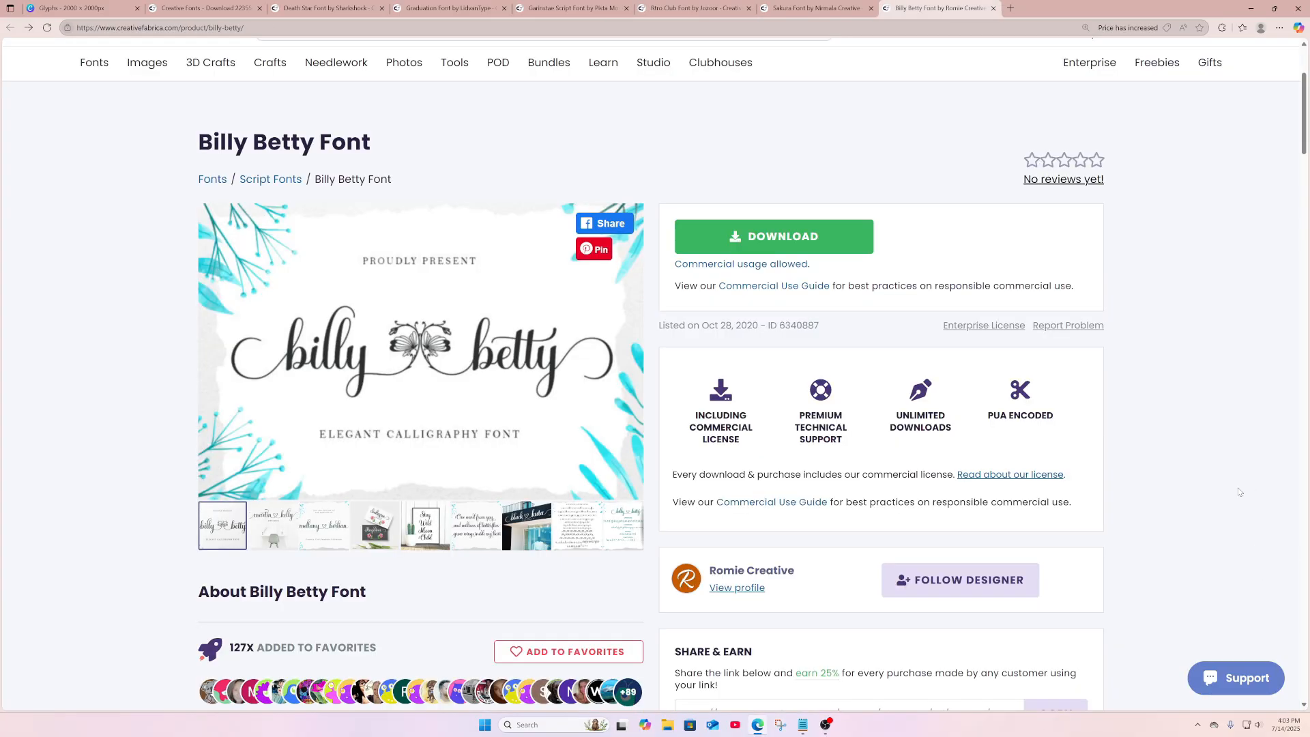
Browse the preview images on the Billy Betty product page and download the font
left_click(628, 354)
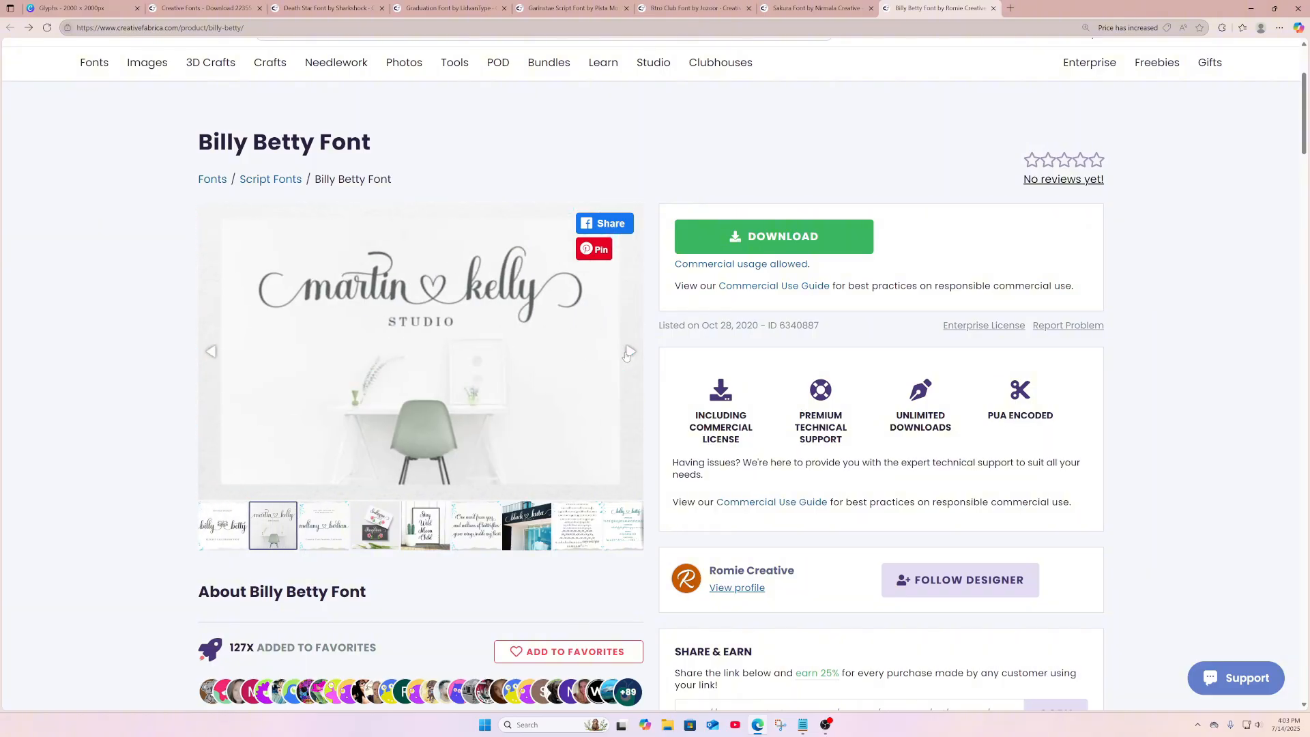
left_click(628, 353)
left_click(630, 352)
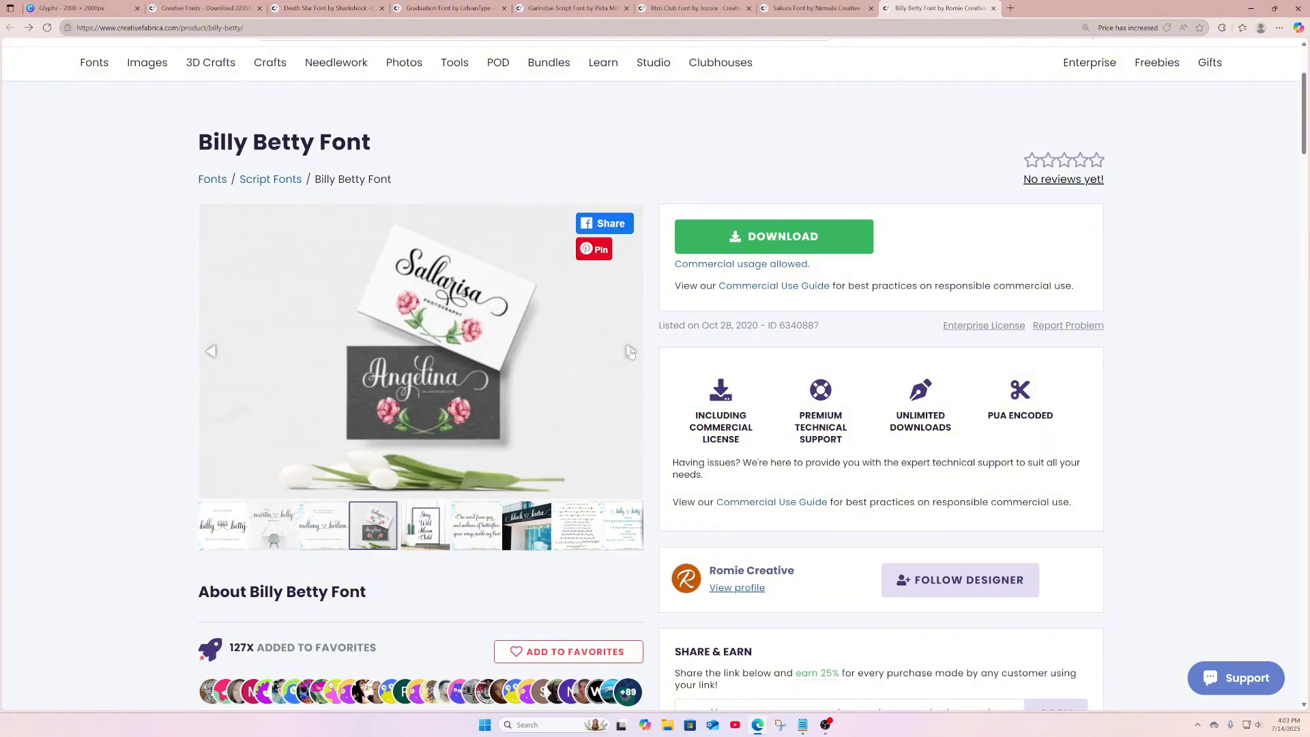
left_click(630, 352)
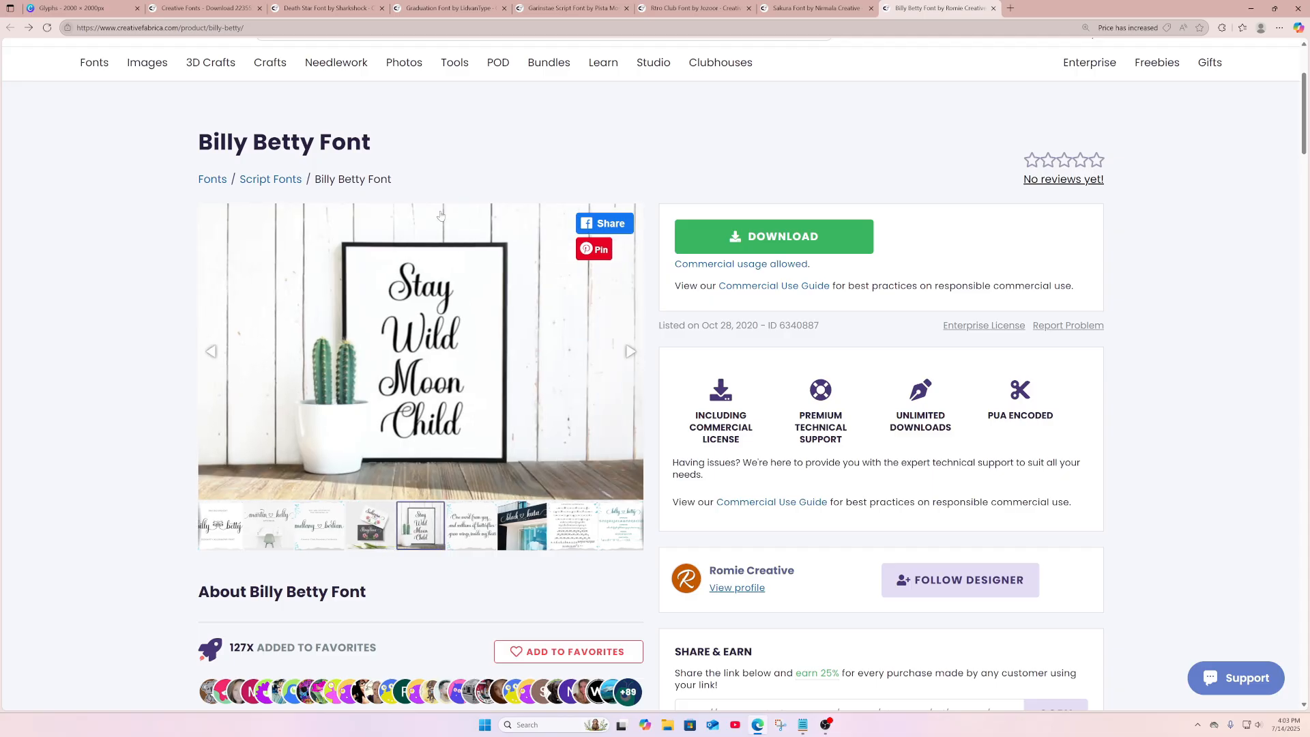
left_click(794, 241)
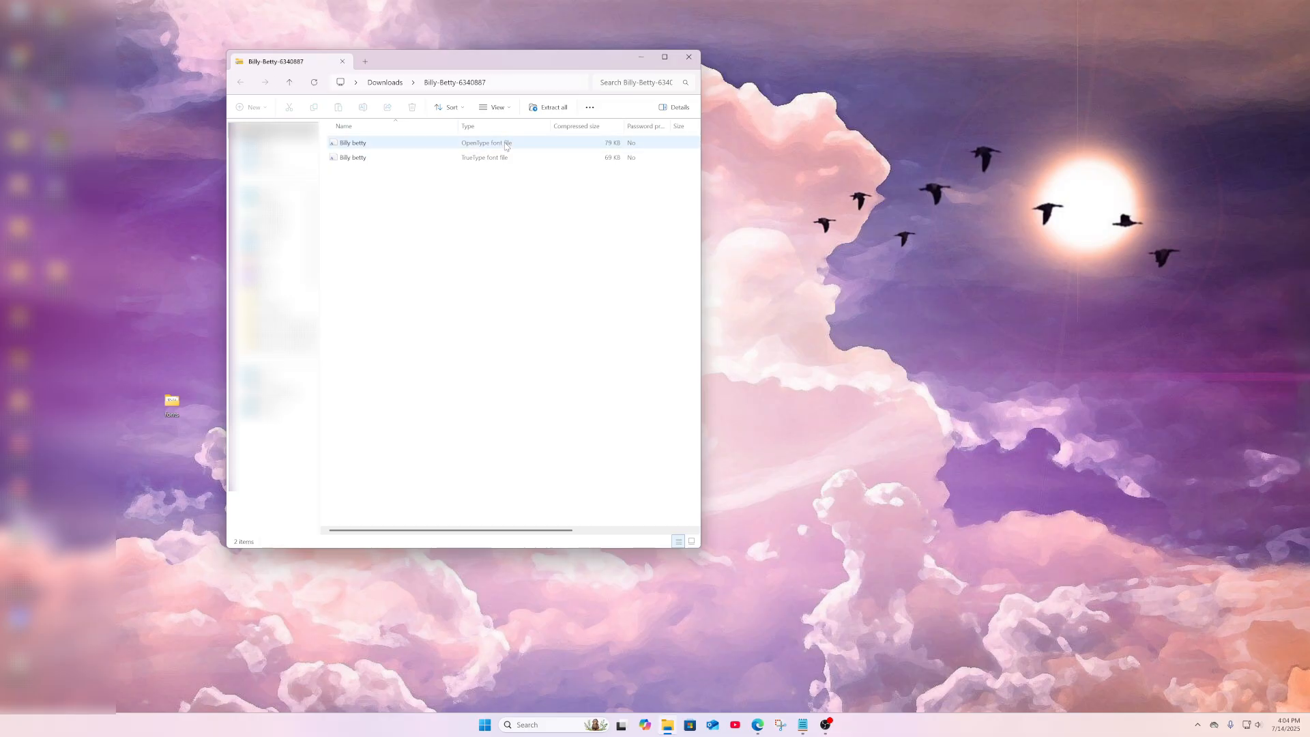
Copy the OpenType Billy betty file from the download into the desktop fonts folder and open the Windows Fonts settings
left_click_drag(506, 146, 172, 402)
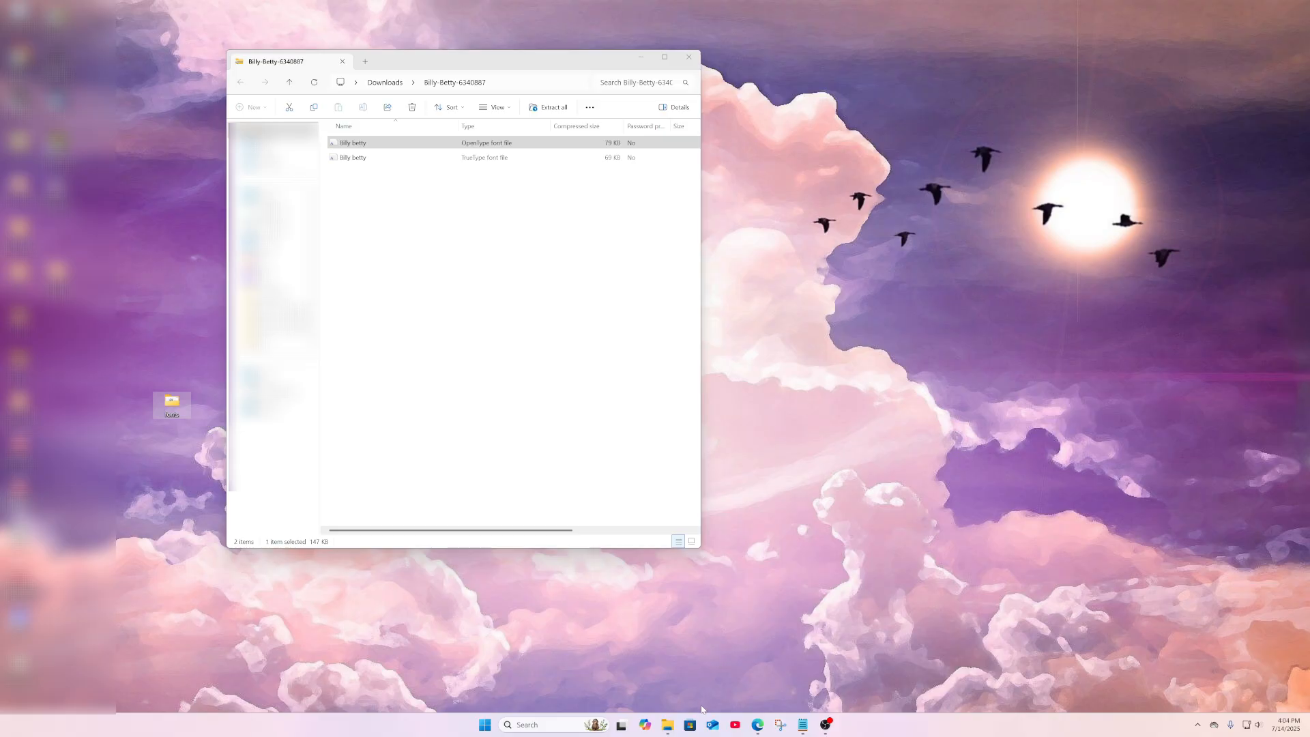
left_click(539, 724)
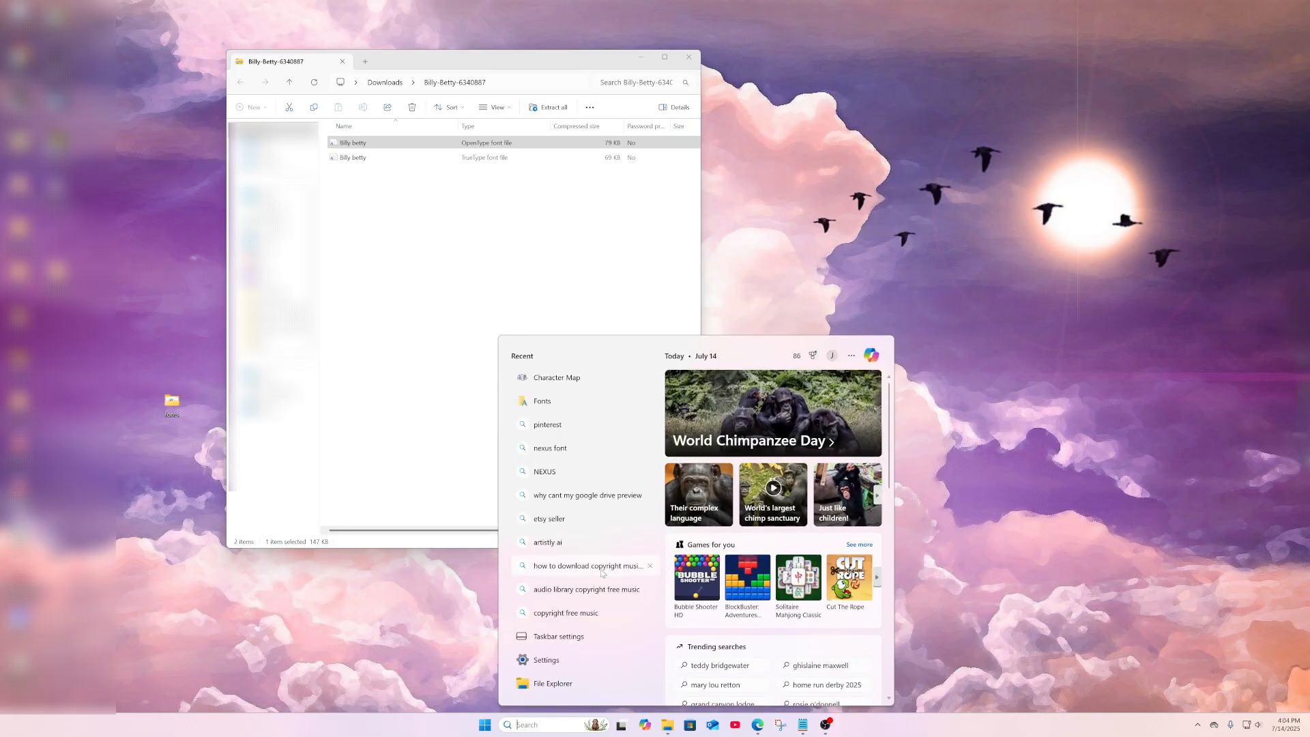
type("fonts")
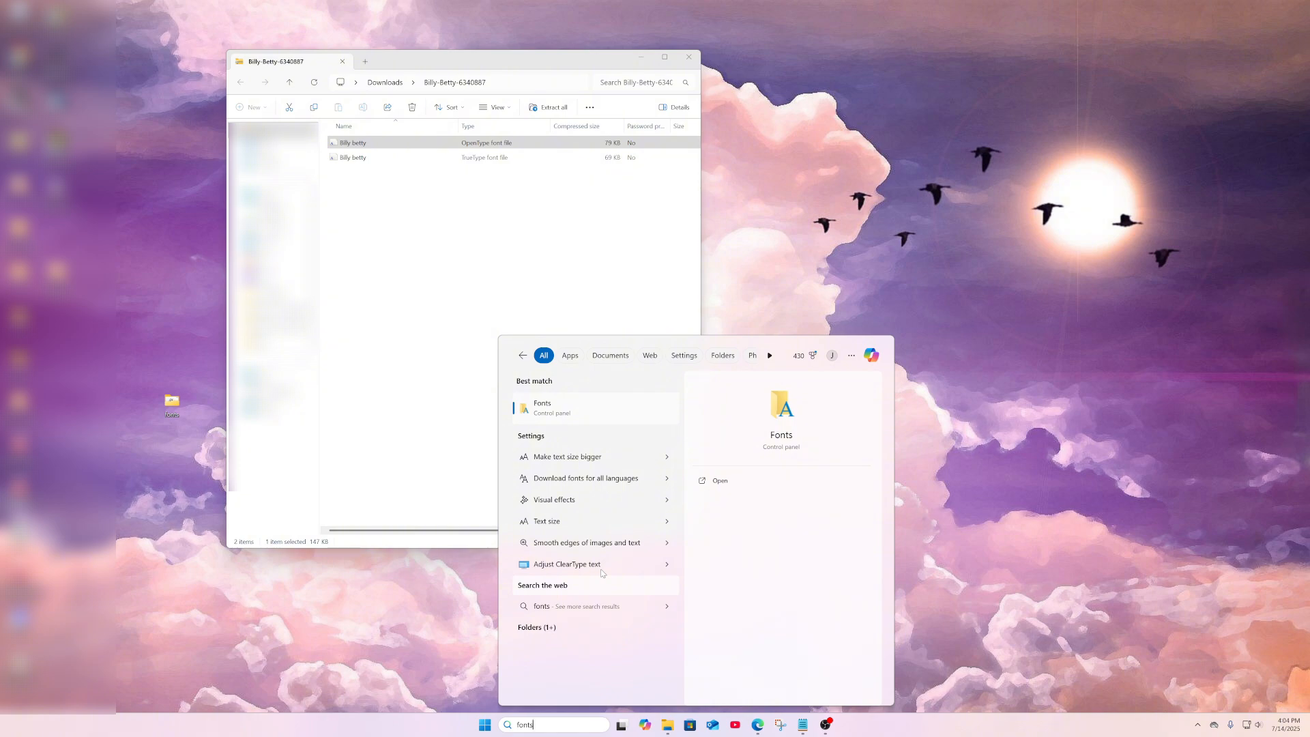
left_click(591, 414)
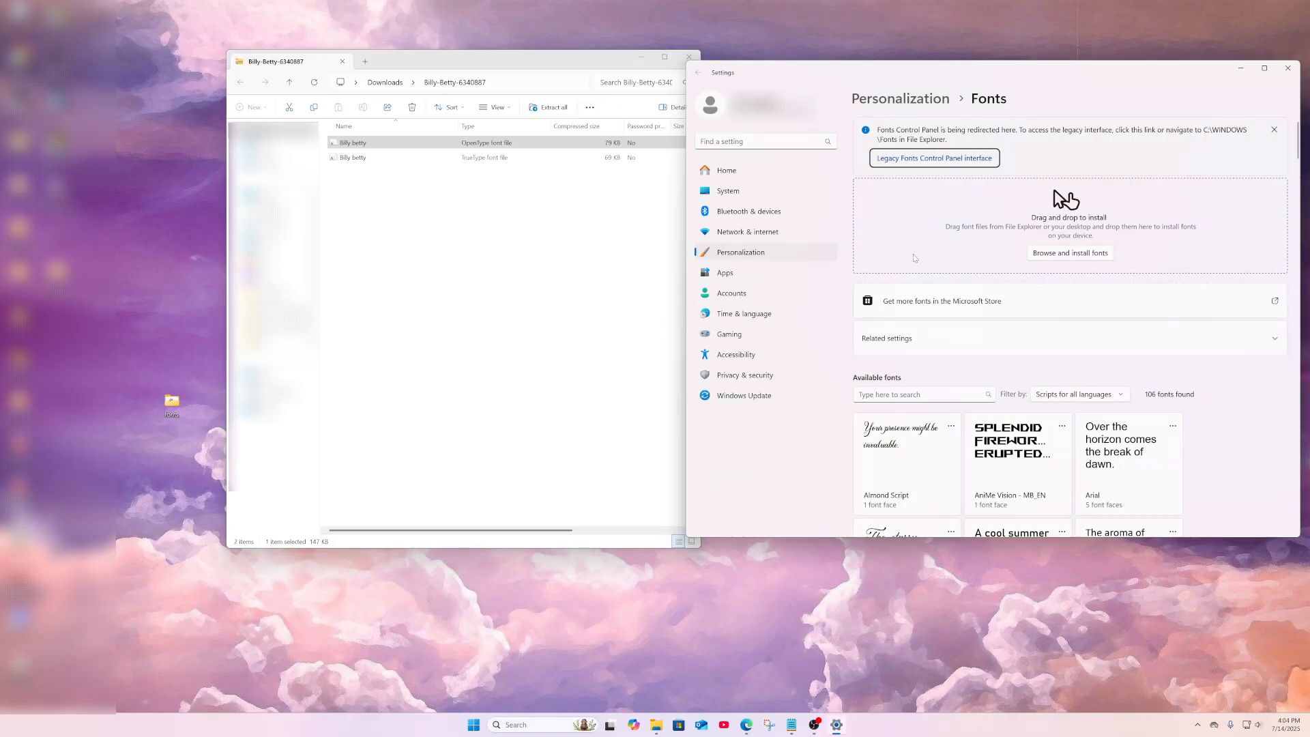
Try to install the OpenType Billy betty file in the Fonts settings directly from the downloaded archive
left_click(518, 144)
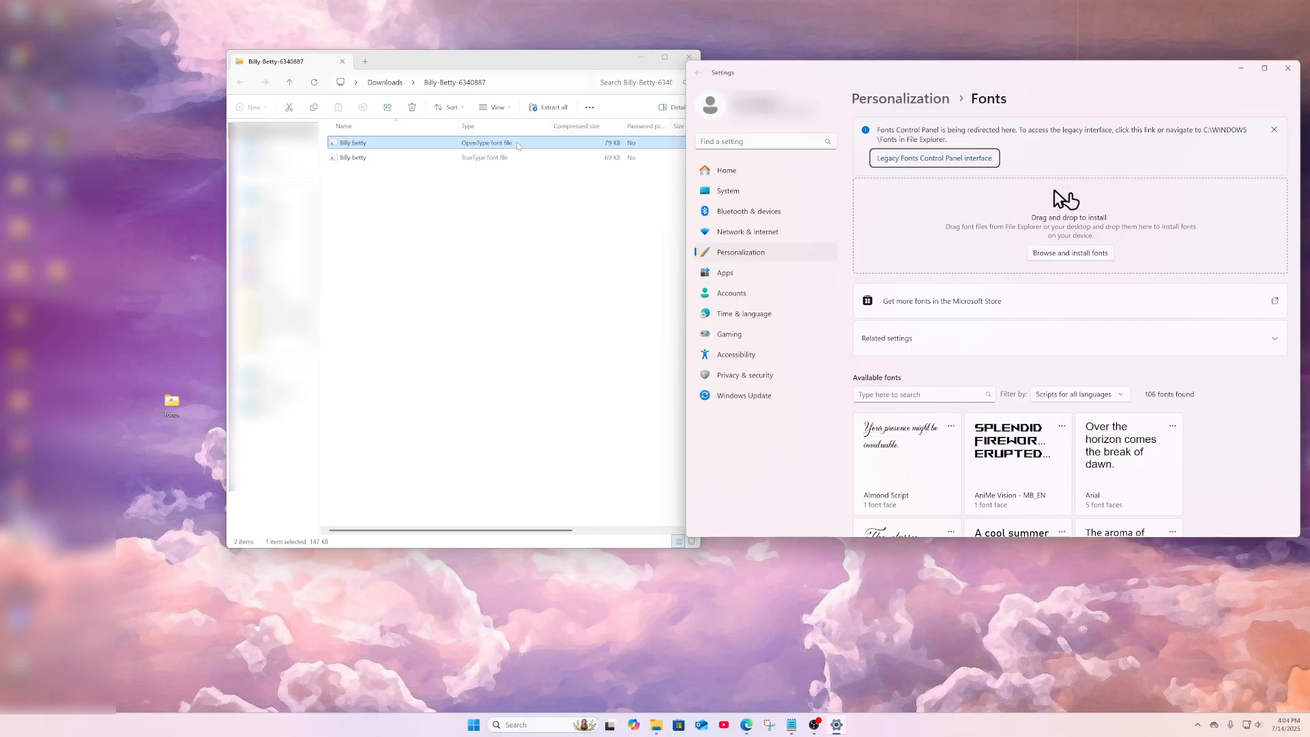
left_click_drag(518, 144, 941, 254)
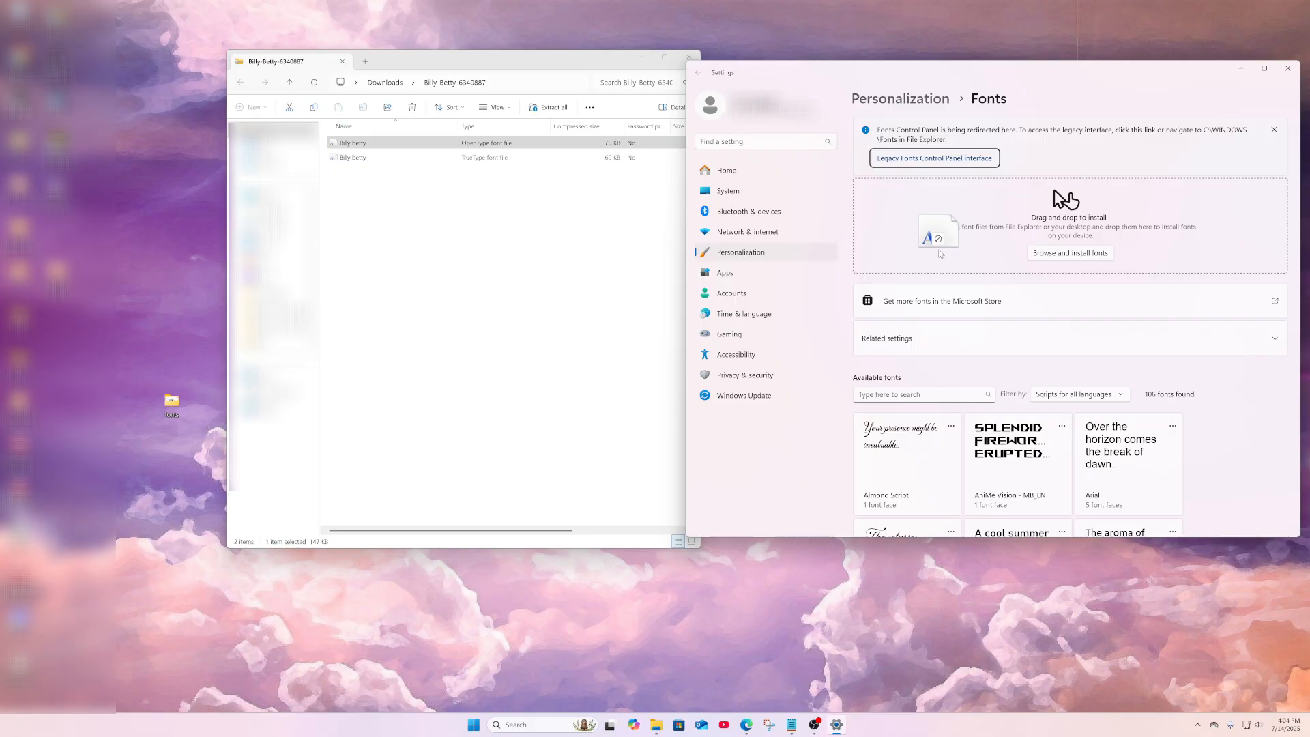
Install the Billy betty OpenType file from the desktop fonts folder through the Fonts settings and check the available fonts
double_click(172, 403)
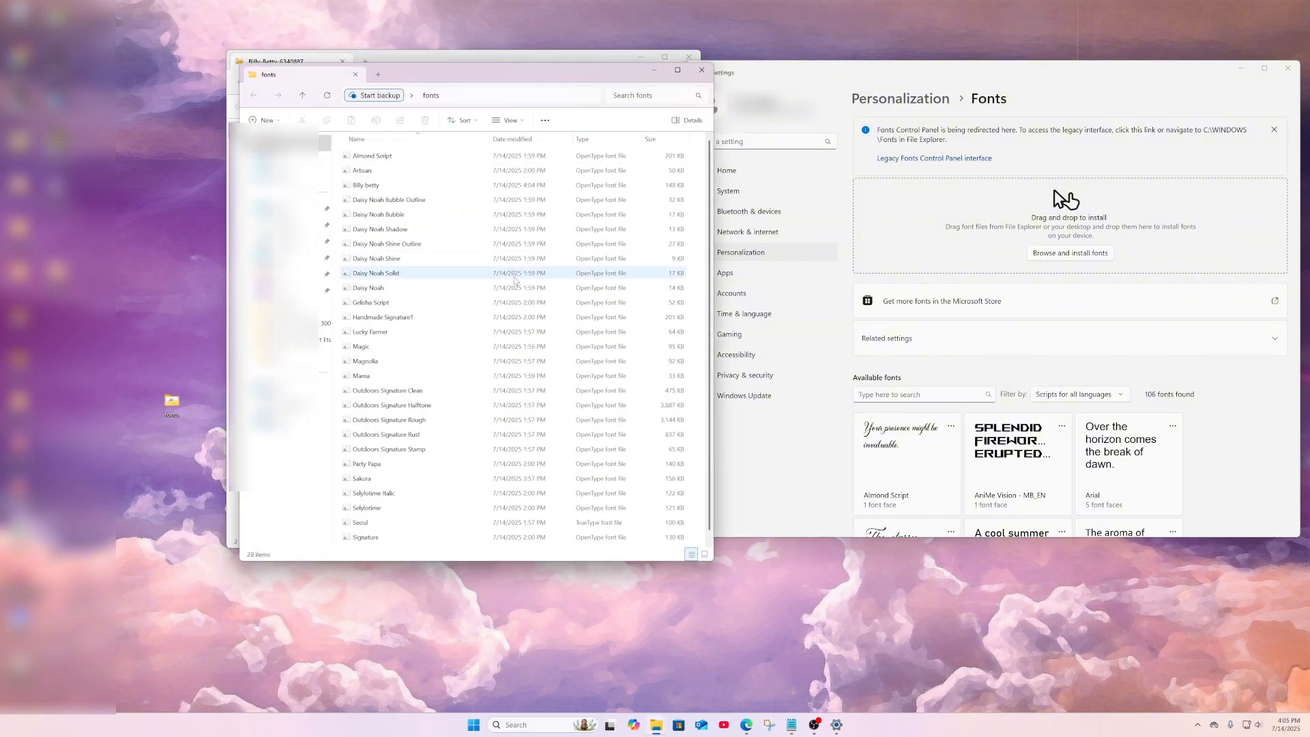
left_click(434, 188)
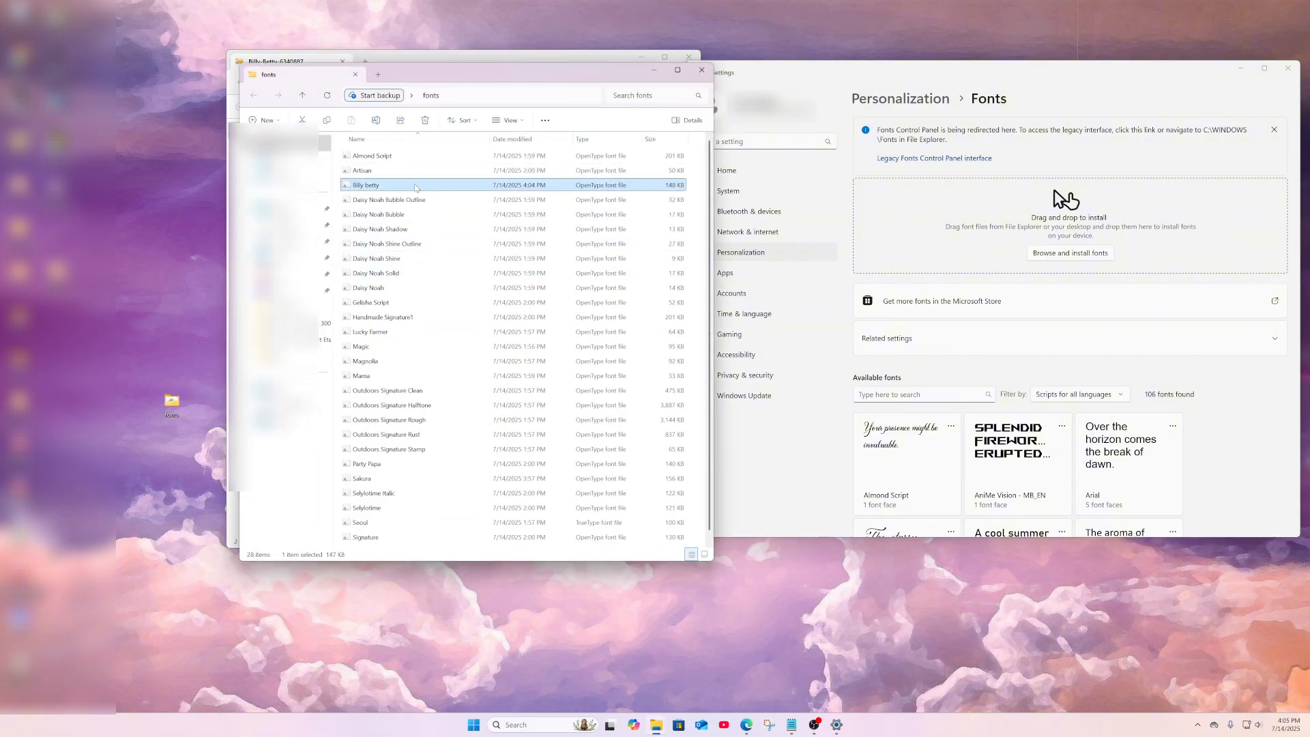
left_click_drag(434, 188, 949, 213)
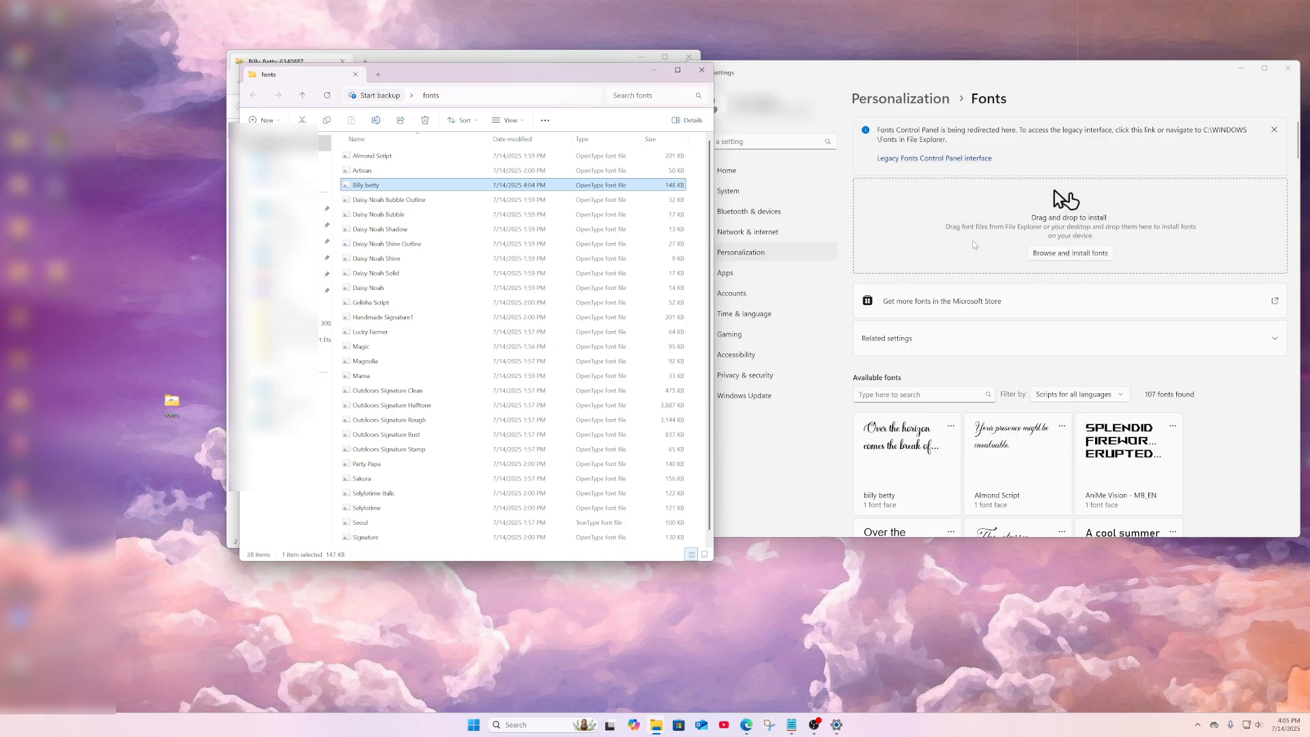
left_click(821, 484)
scroll(922, 337, "down", 3)
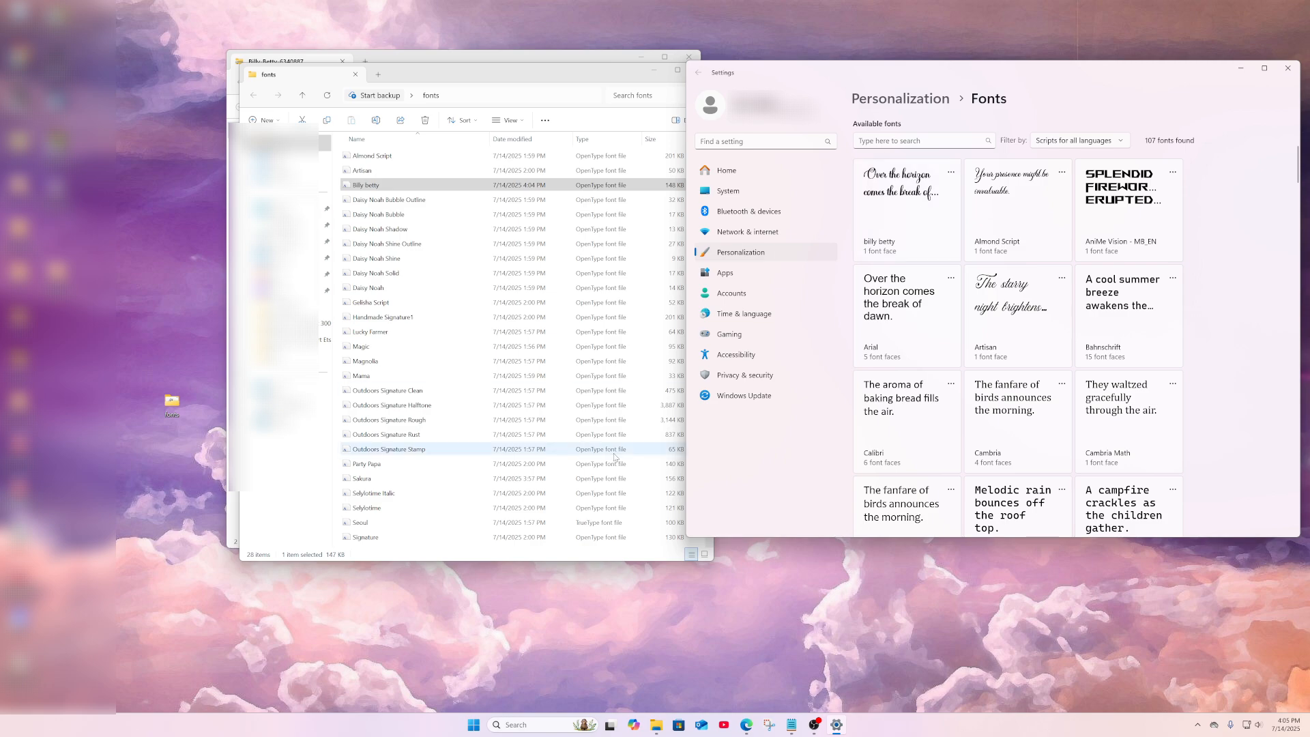
Open Character Map, move it to the middle of the desktop and minimize both File Explorer windows
left_click(540, 726)
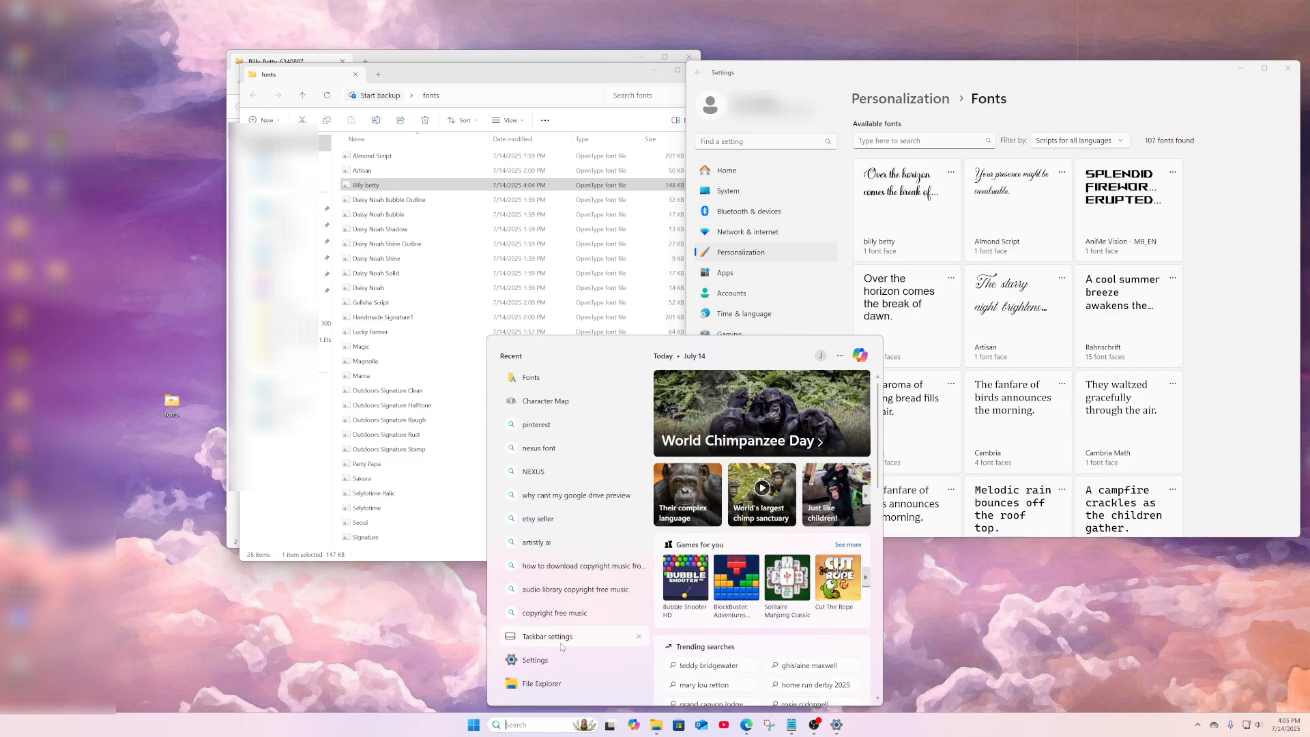
type("charac")
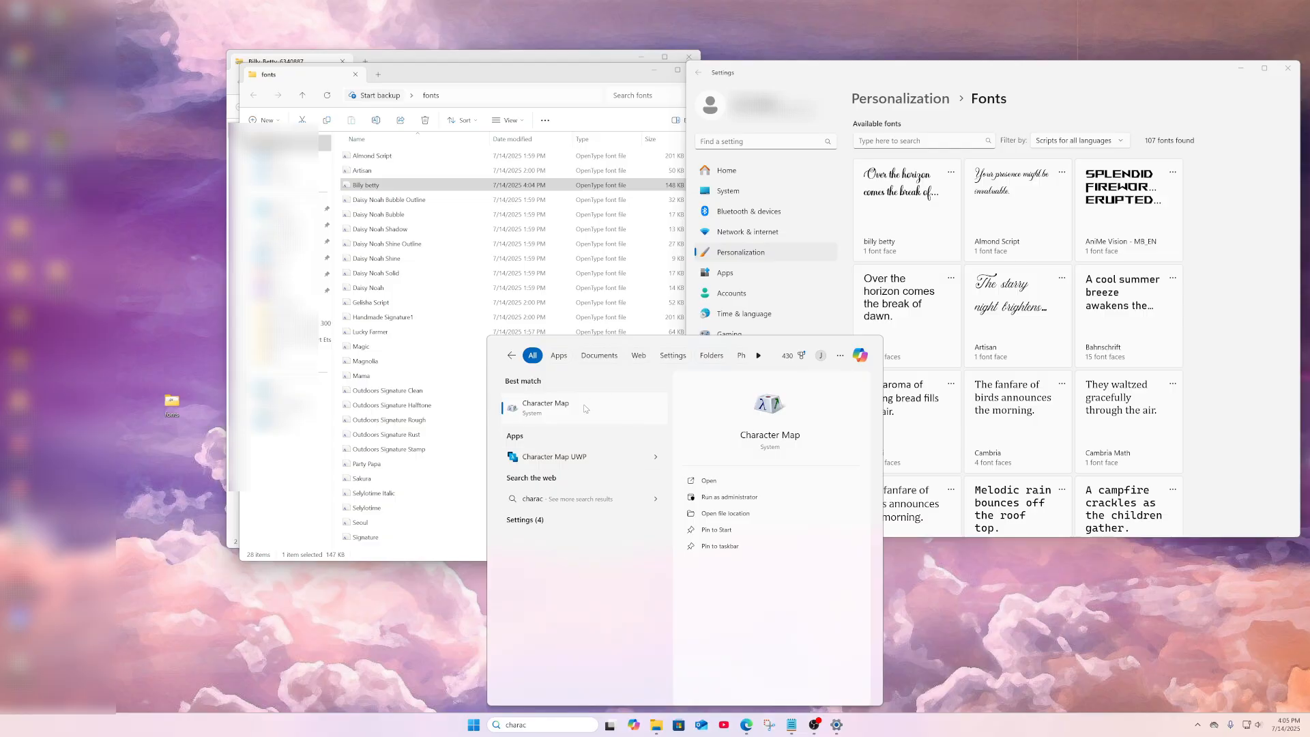
left_click(546, 405)
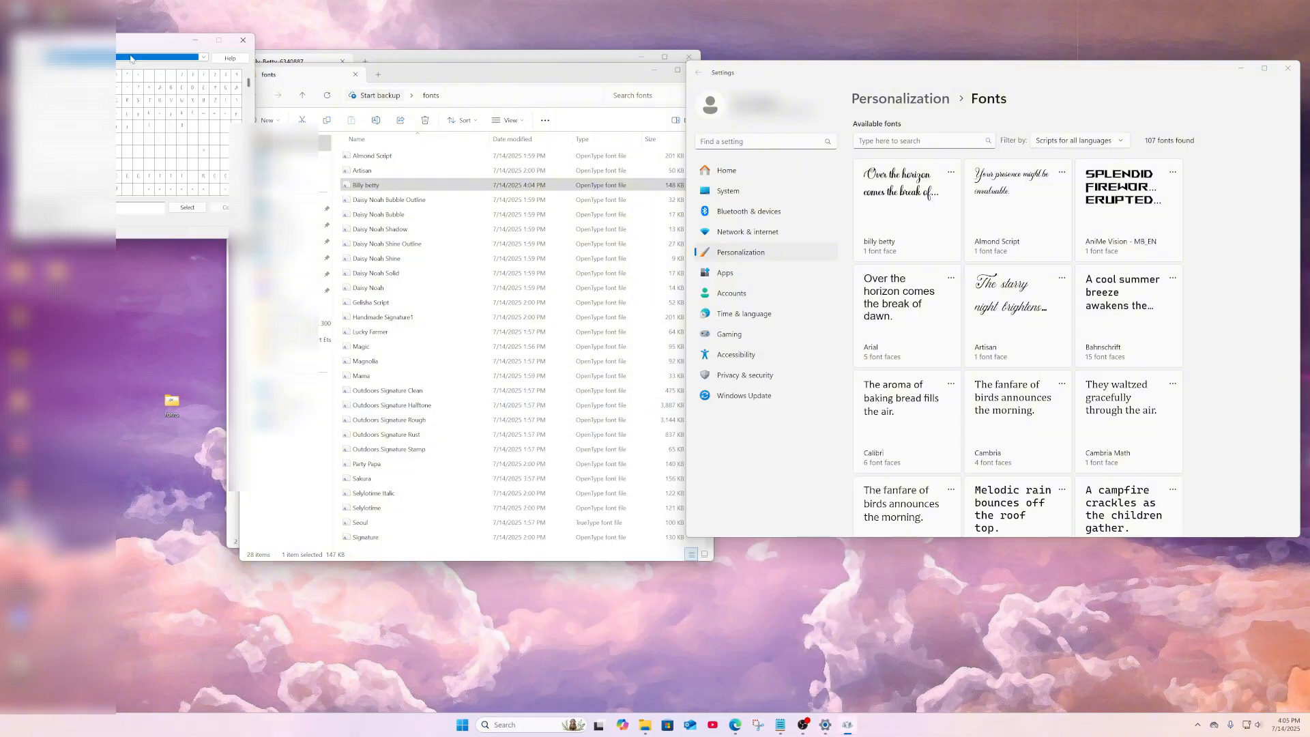
left_click_drag(122, 39, 515, 214)
left_click(655, 69)
left_click(641, 57)
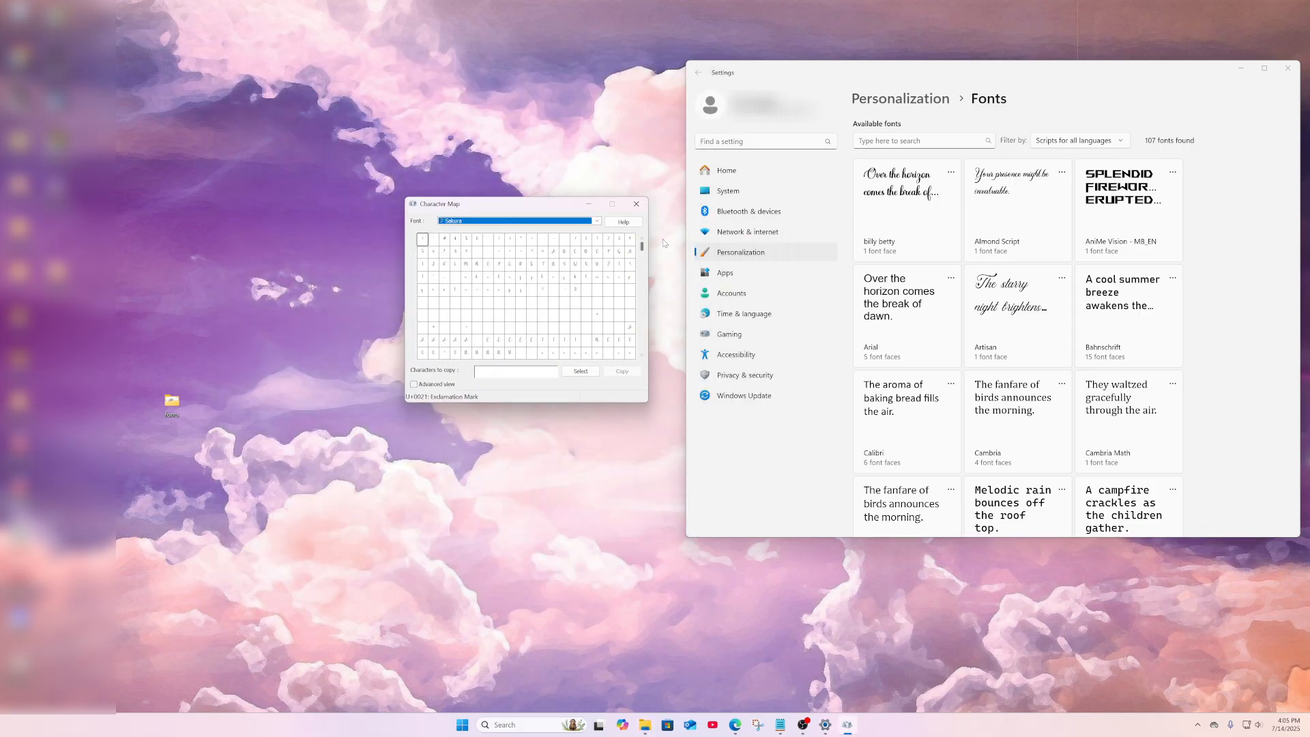
Set the Character Map font to billy betty
left_click(598, 221)
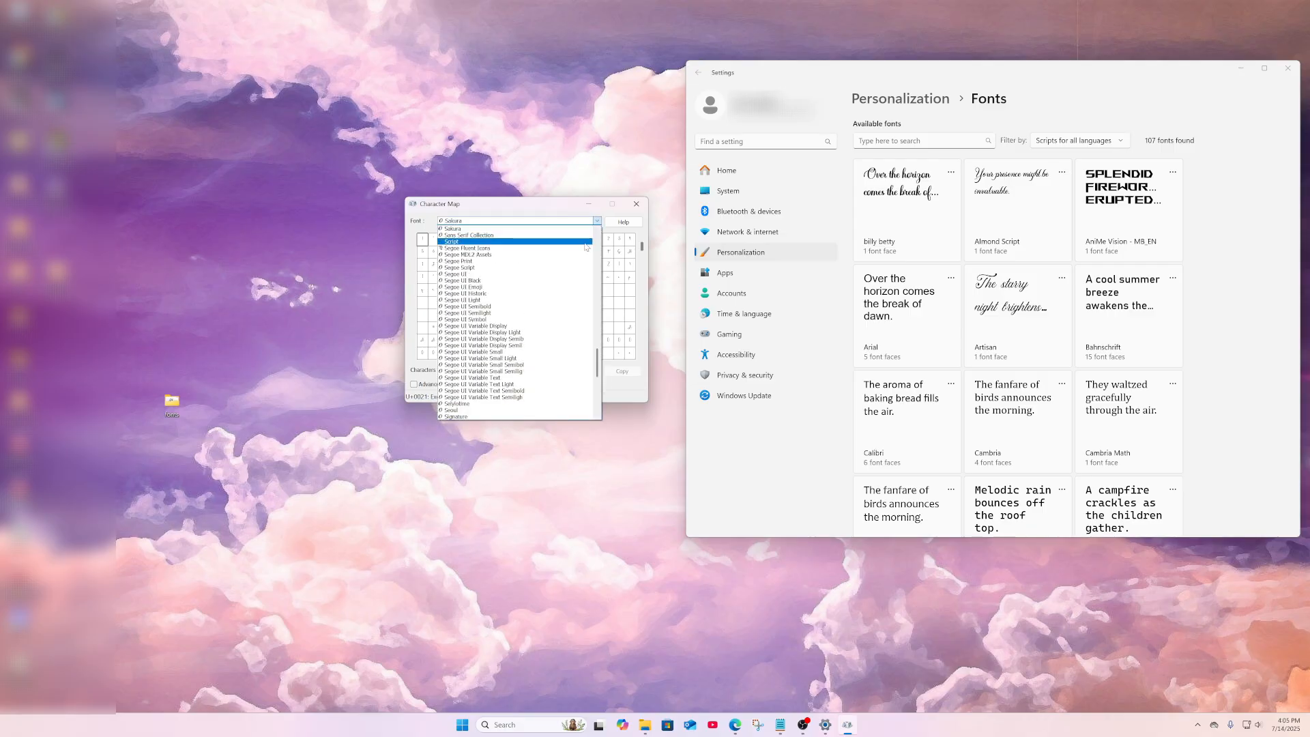
left_click_drag(598, 362, 606, 266)
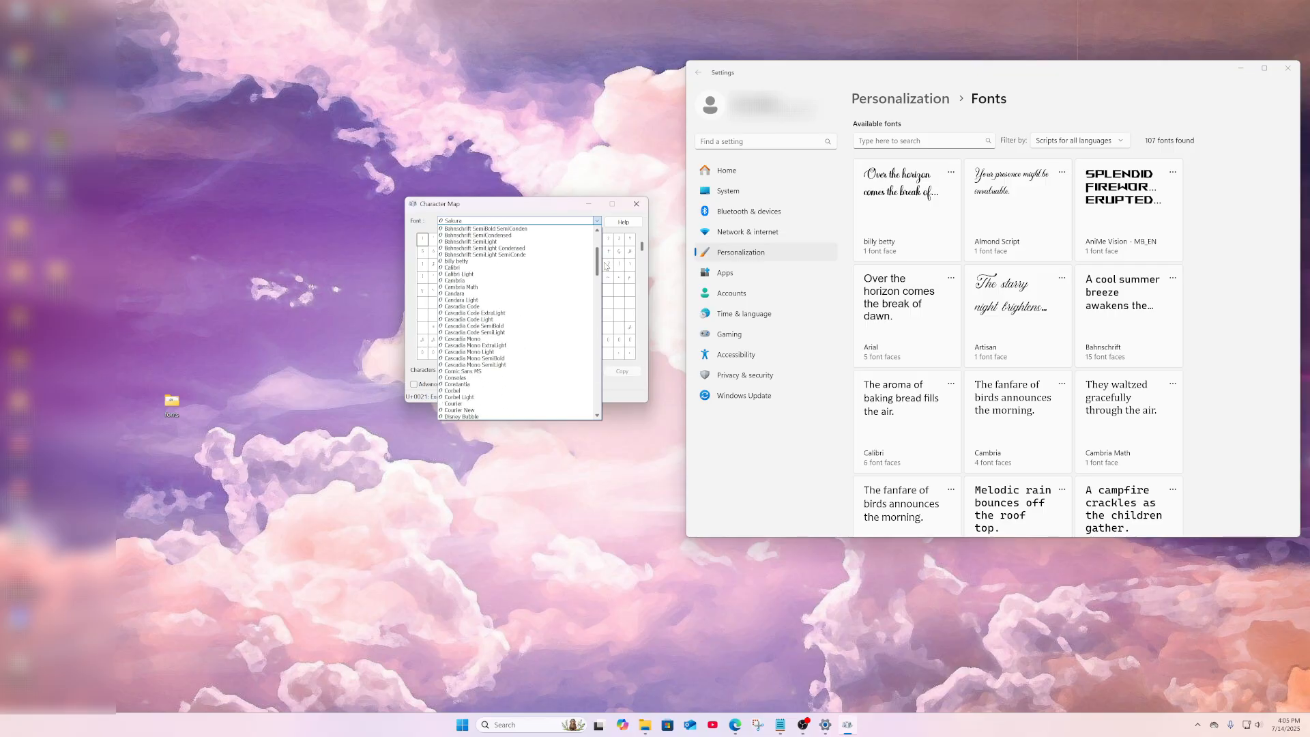
scroll(523, 355, "up", 3)
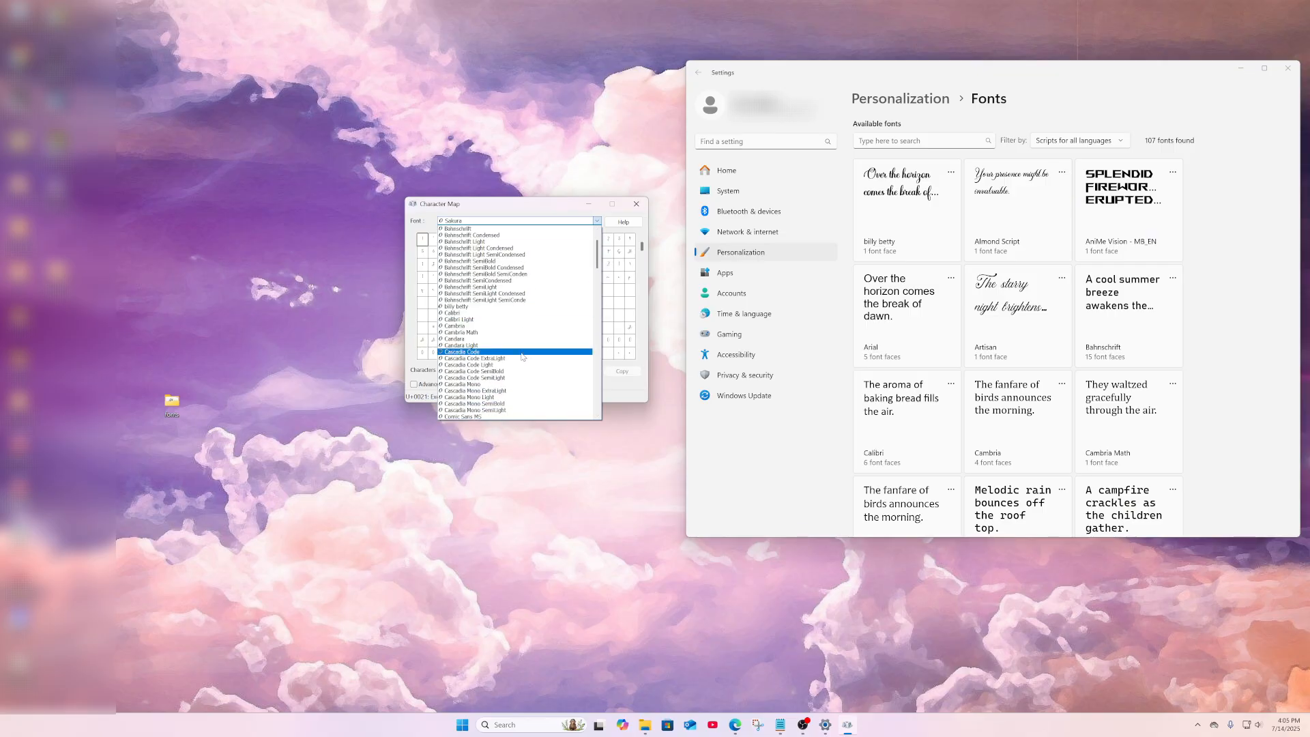
scroll(522, 357, "up", 2)
left_click(466, 347)
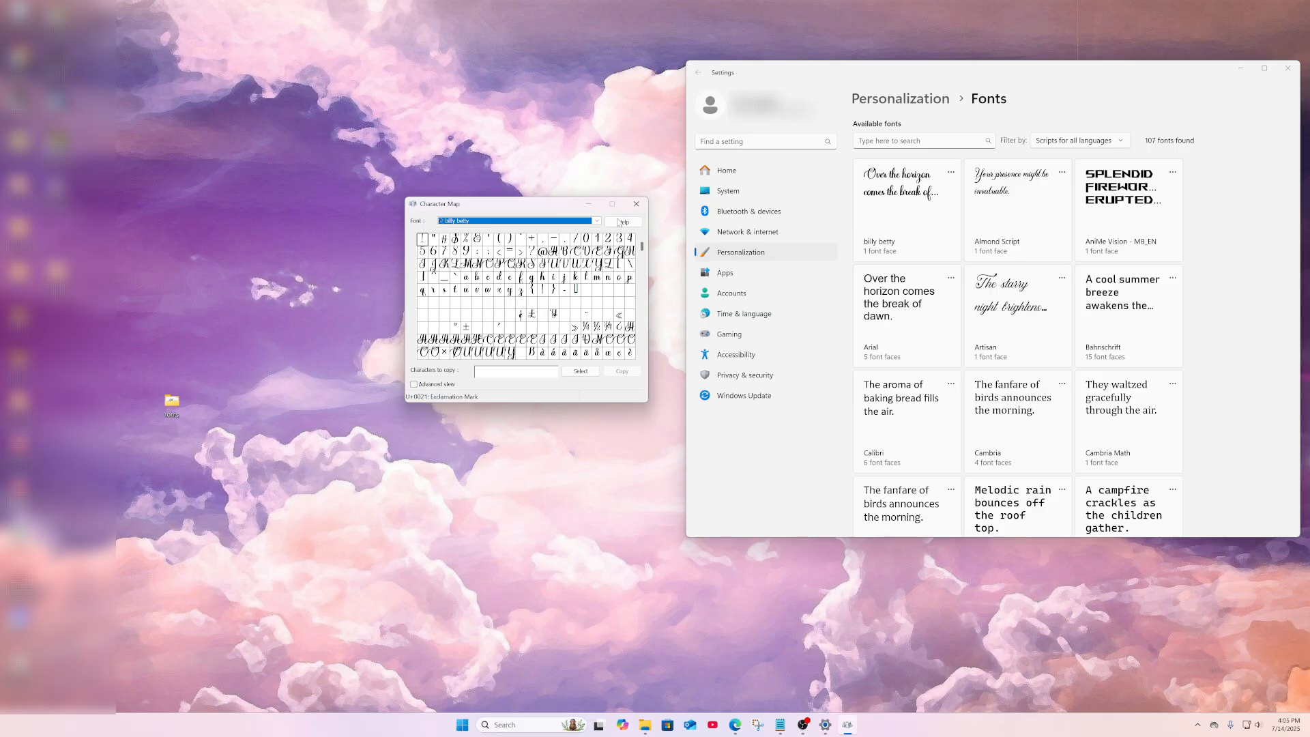
Examine the billy betty characters in Character Map, from the basic letters to the Private Use glyphs near the end
left_click(642, 357)
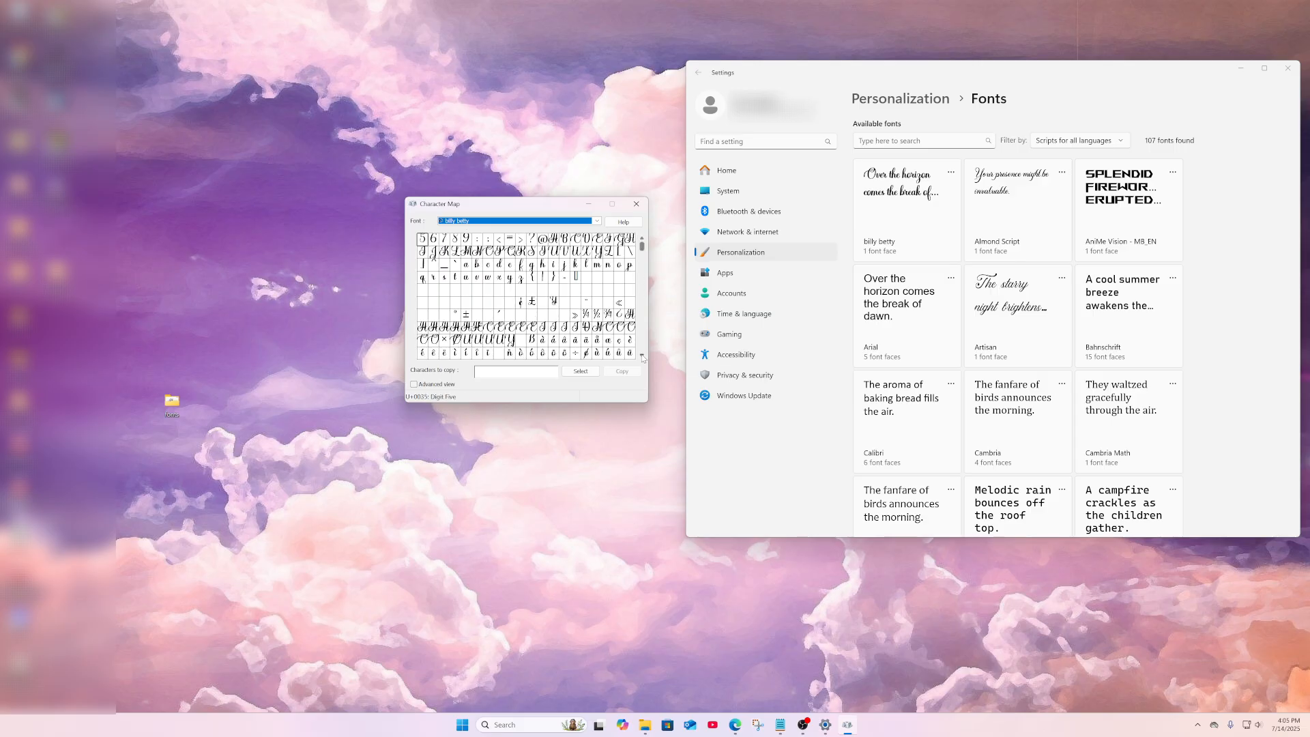
left_click(643, 357)
left_click(642, 357)
left_click(642, 357)
left_click(642, 357)
left_click(643, 357)
left_click(643, 357)
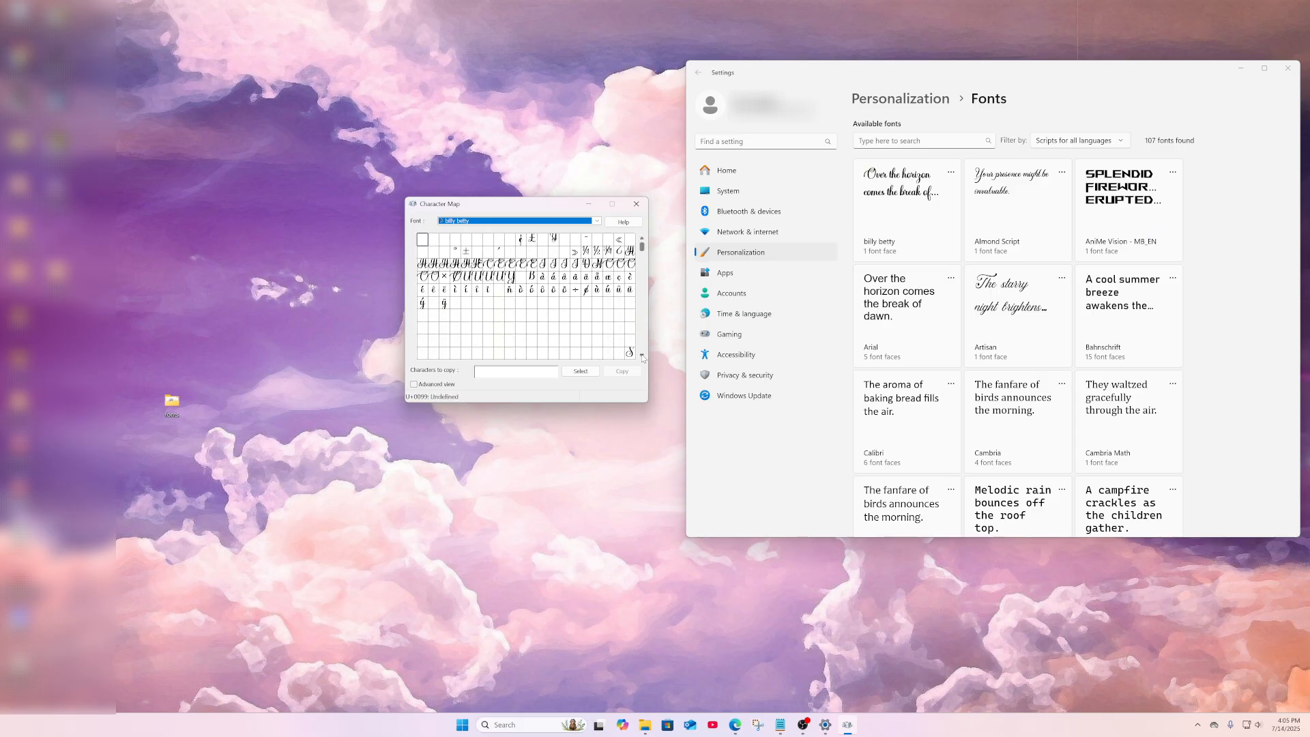
left_click(642, 357)
left_click(642, 357)
left_click(642, 357)
left_click(642, 357)
left_click(642, 357)
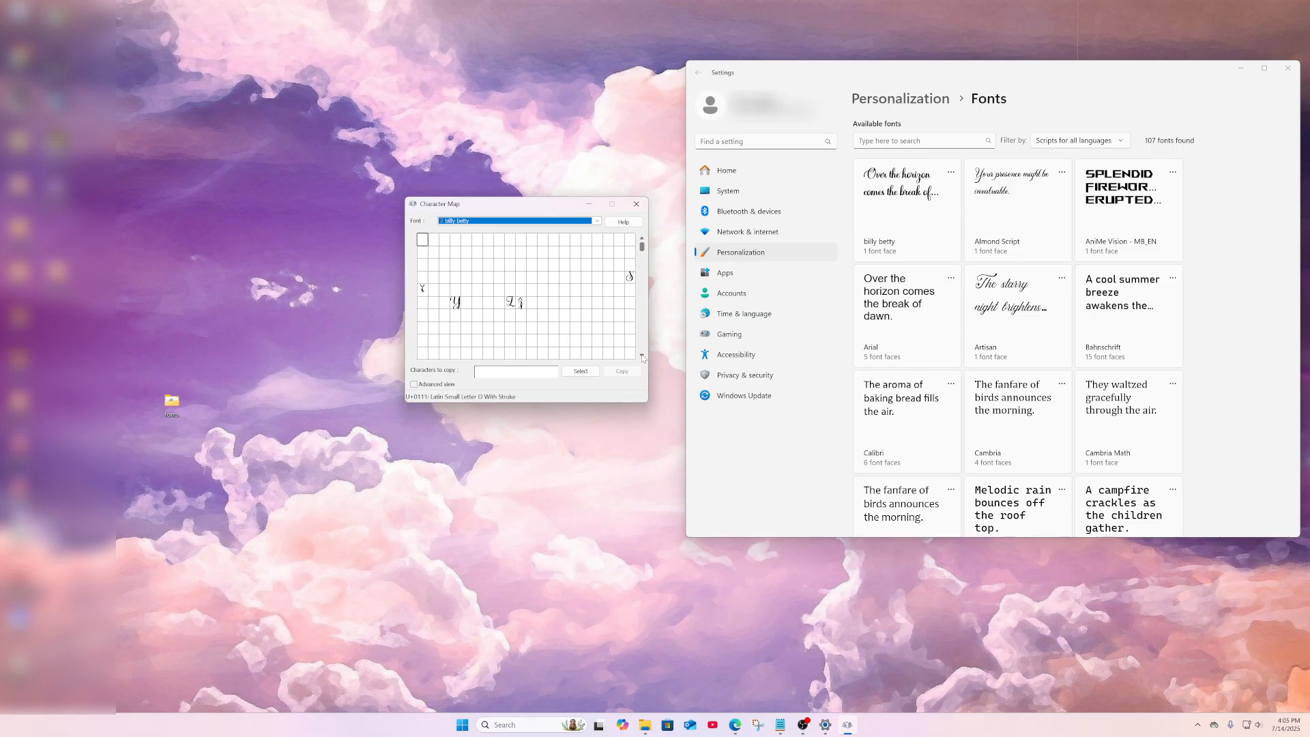
left_click(643, 357)
left_click(642, 357)
left_click(642, 357)
left_click(642, 357)
left_click(642, 357)
left_click(643, 357)
left_click(642, 357)
left_click(643, 357)
left_click(642, 357)
left_click(642, 357)
left_click(642, 357)
left_click(642, 357)
left_click(642, 357)
left_click(642, 357)
left_click(643, 357)
left_click(643, 357)
left_click(642, 357)
left_click(643, 357)
left_click(642, 357)
left_click(642, 356)
left_click(642, 357)
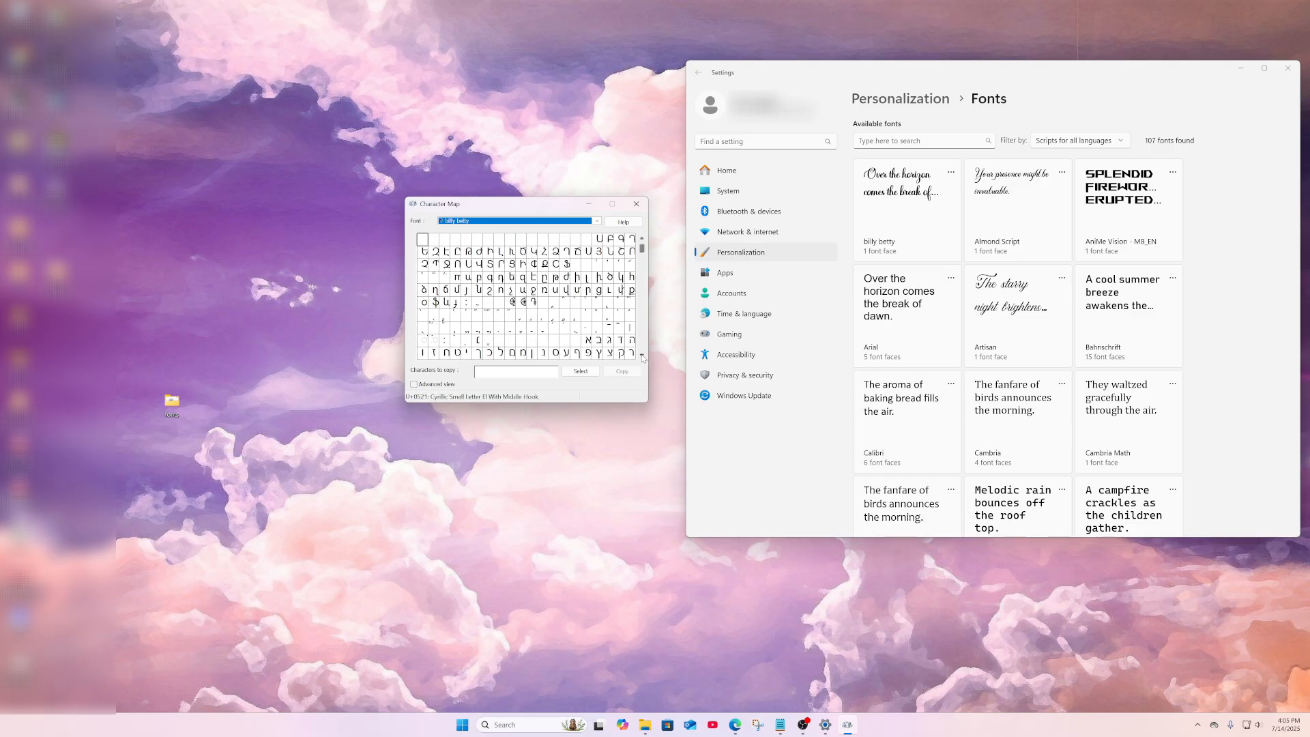
left_click(642, 357)
left_click(642, 357)
left_click(642, 357)
left_click(642, 357)
left_click(642, 357)
left_click(642, 357)
left_click(642, 357)
left_click(642, 357)
left_click(642, 357)
left_click(642, 357)
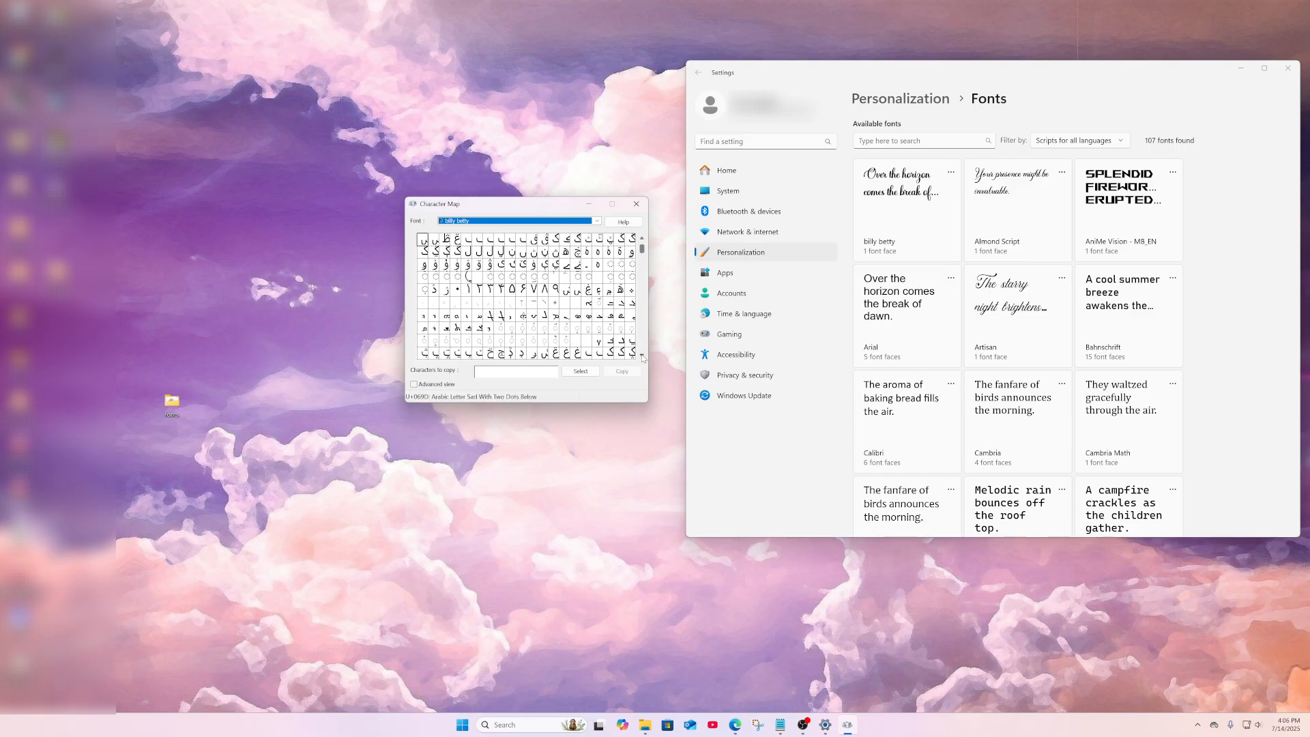
mouse_move(644, 252)
left_mouse_down()
mouse_move(633, 359)
mouse_move(644, 243)
left_mouse_up()
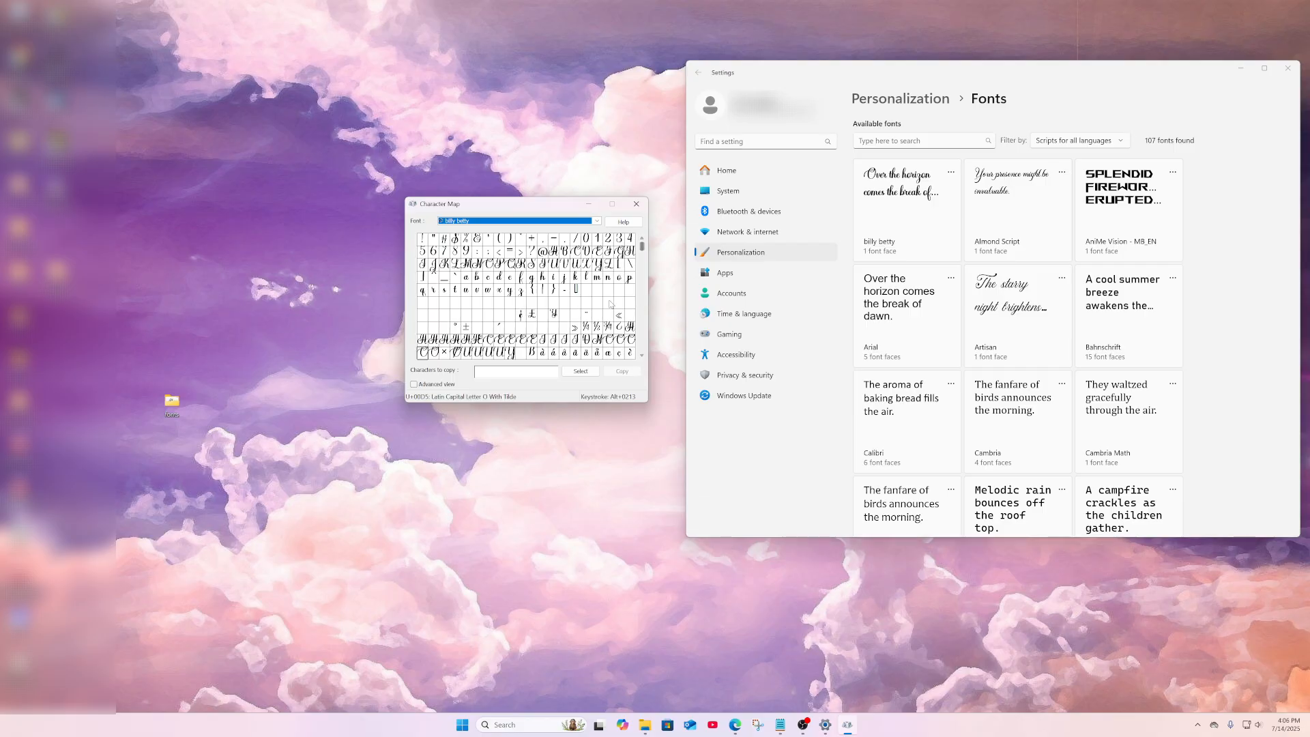
left_click(642, 238)
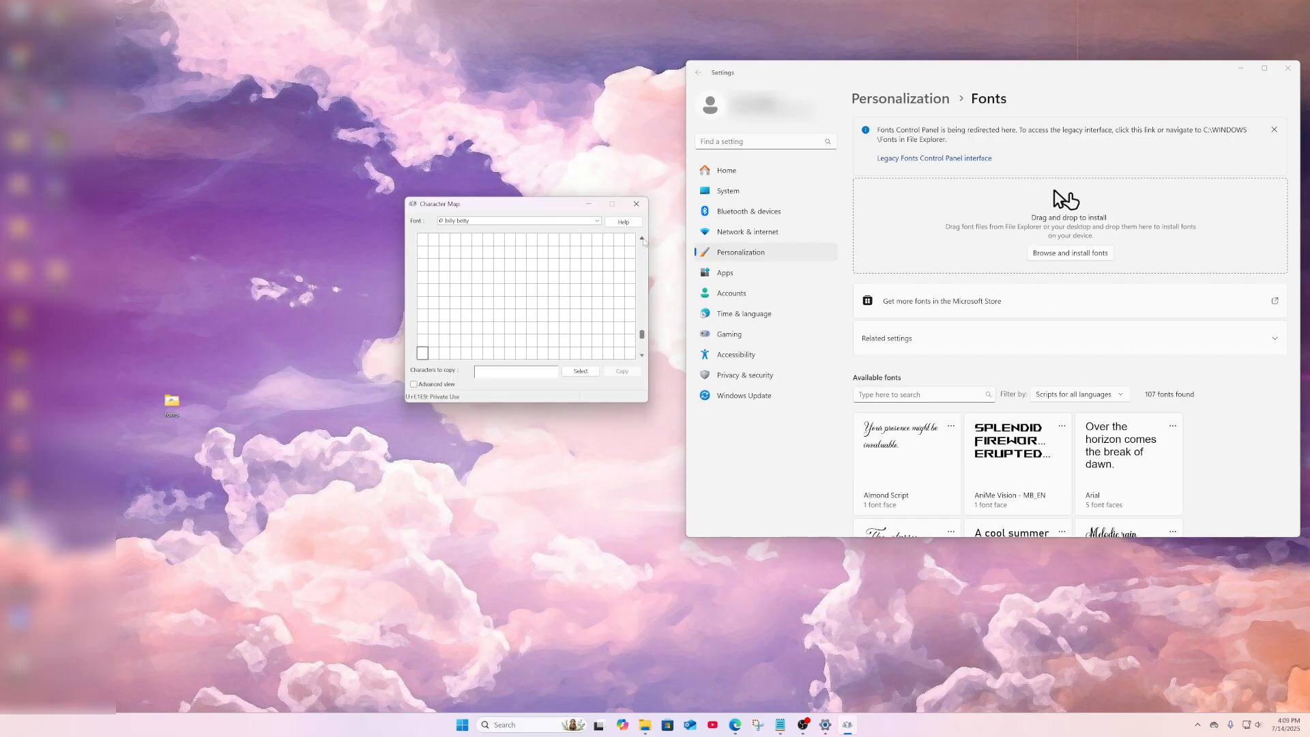
left_click(643, 241)
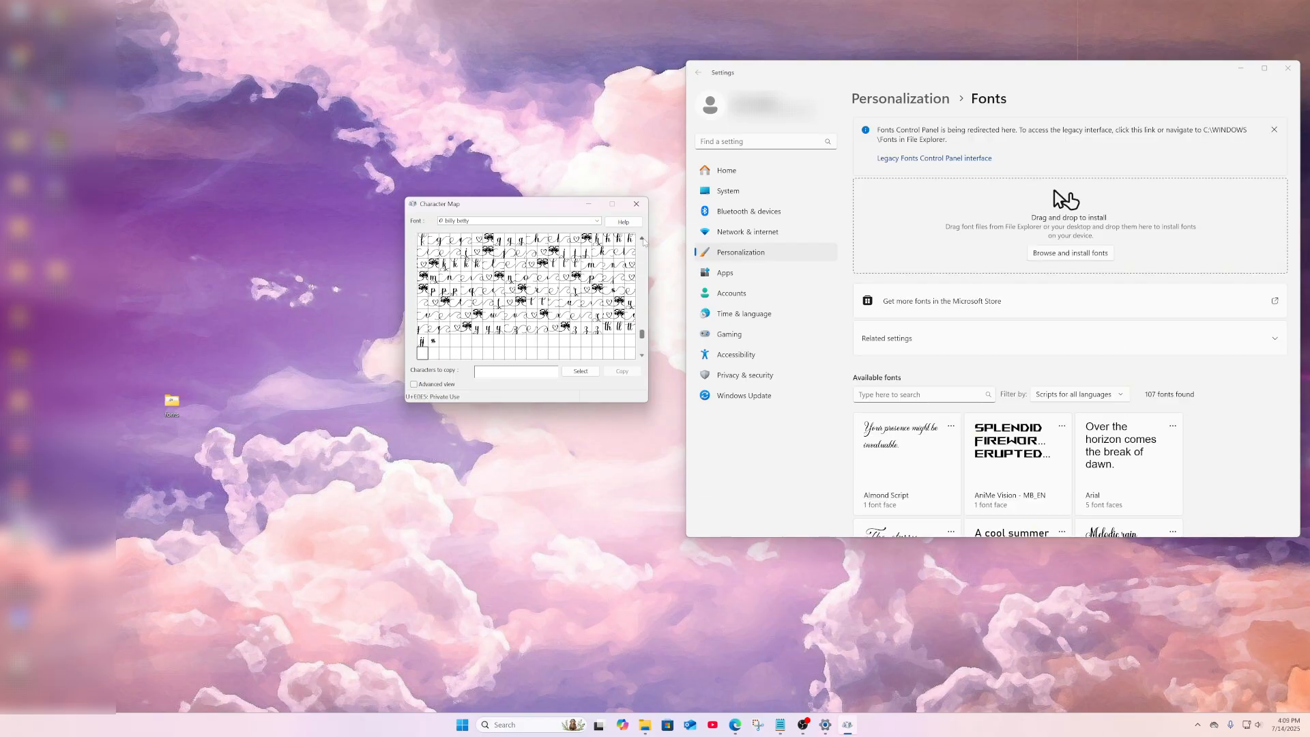
left_click(644, 240)
left_click(643, 241)
left_click(643, 241)
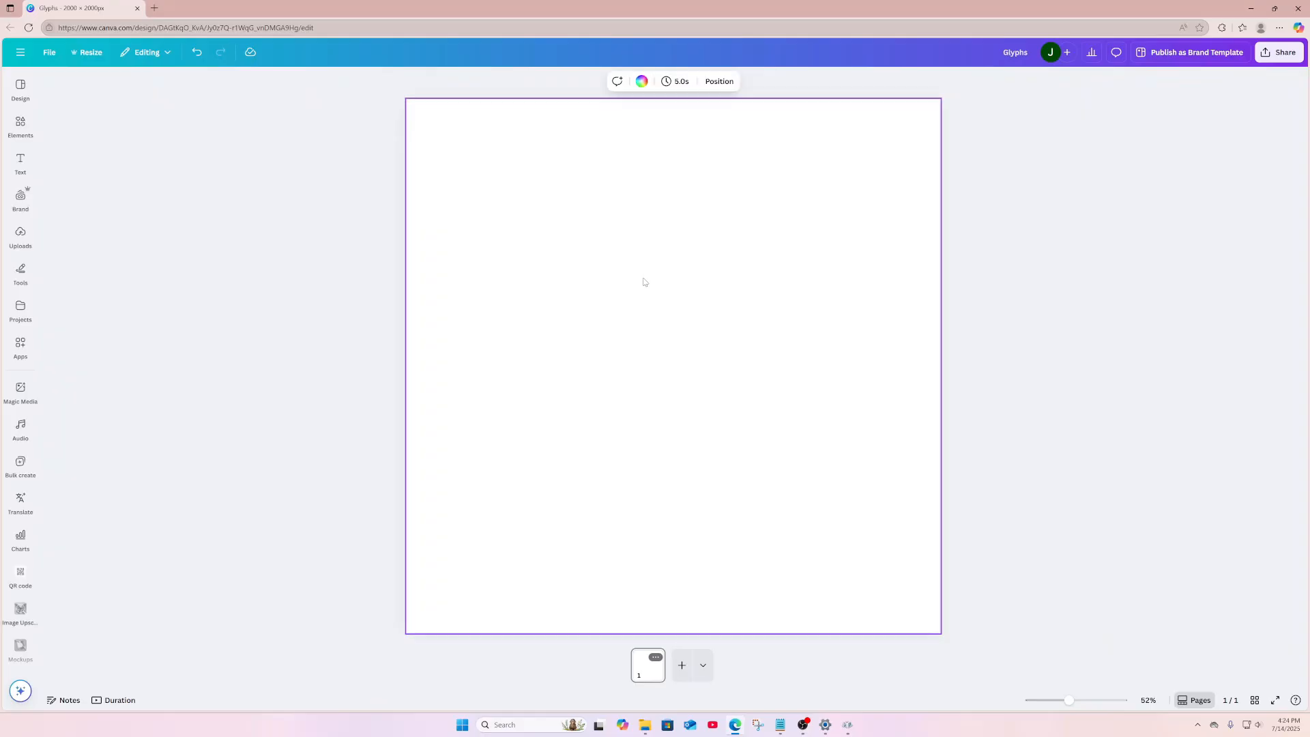
Switch to the blank Canva design and add a text box reading "Billy and Betty"
key("t")
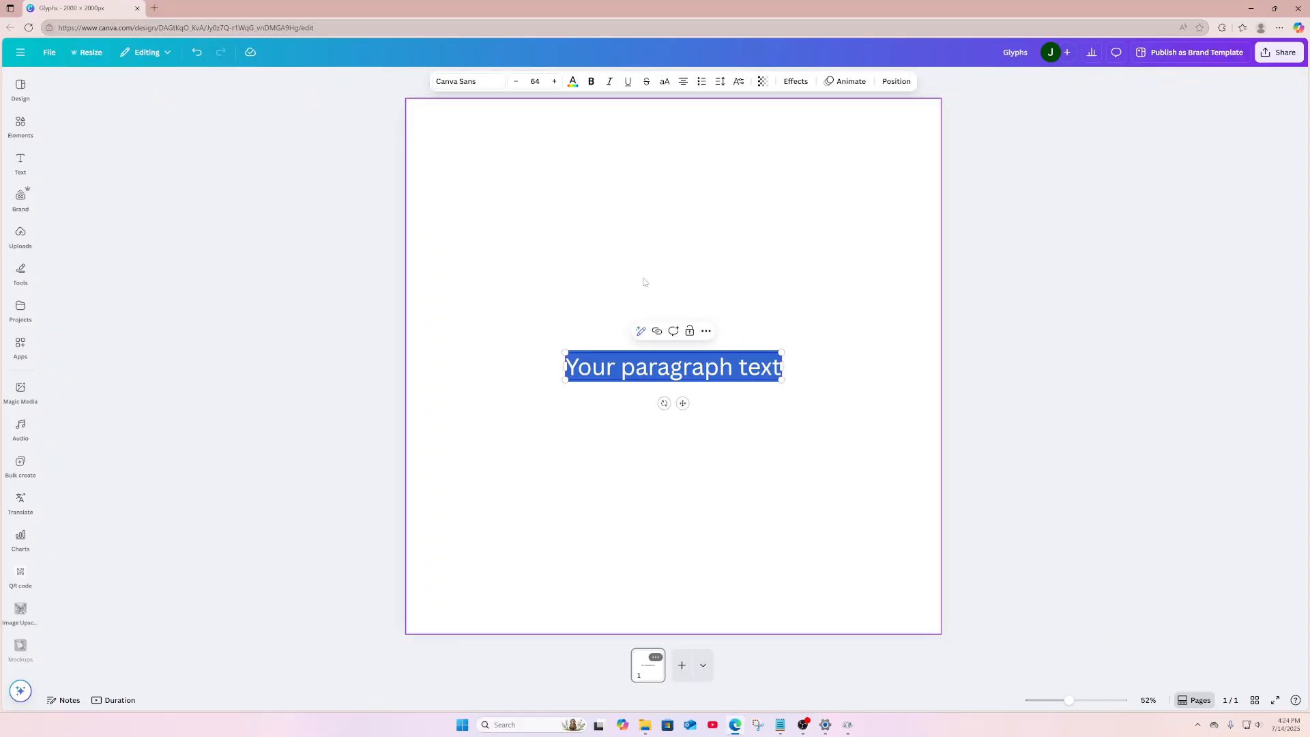
type("Billy and")
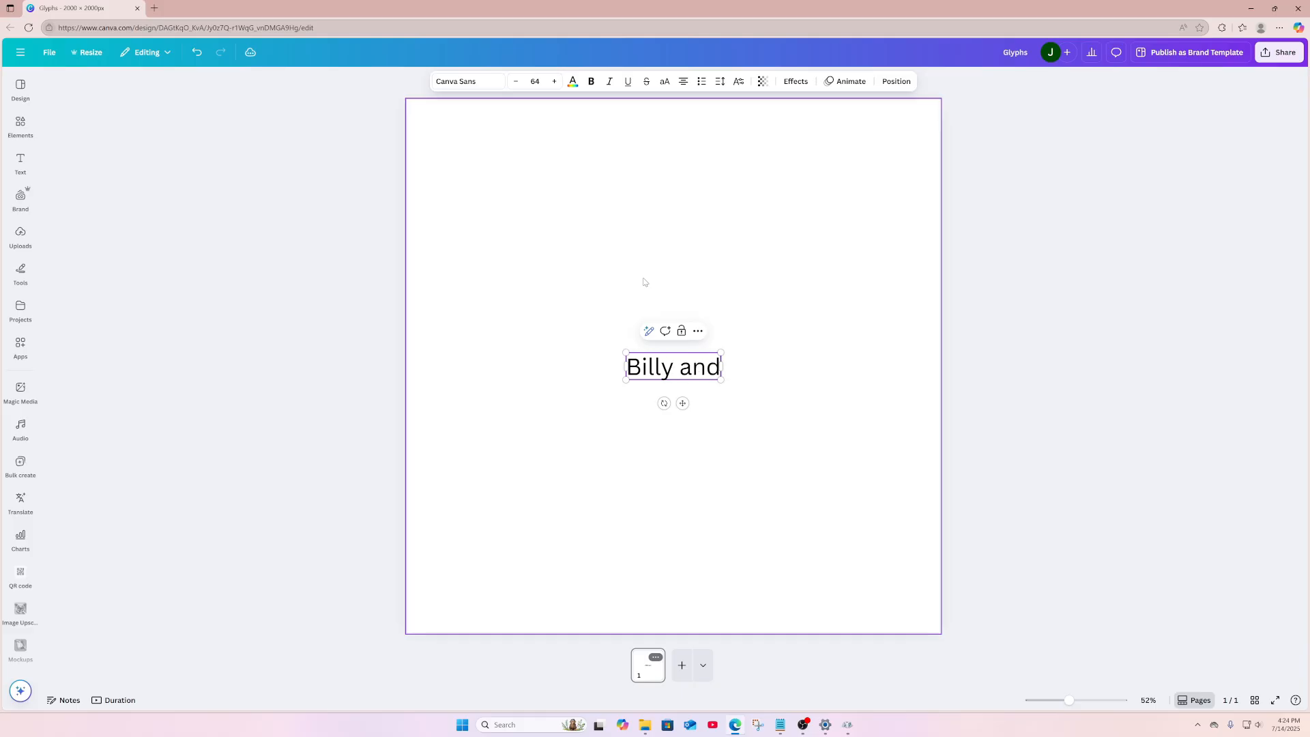
type(" Betty")
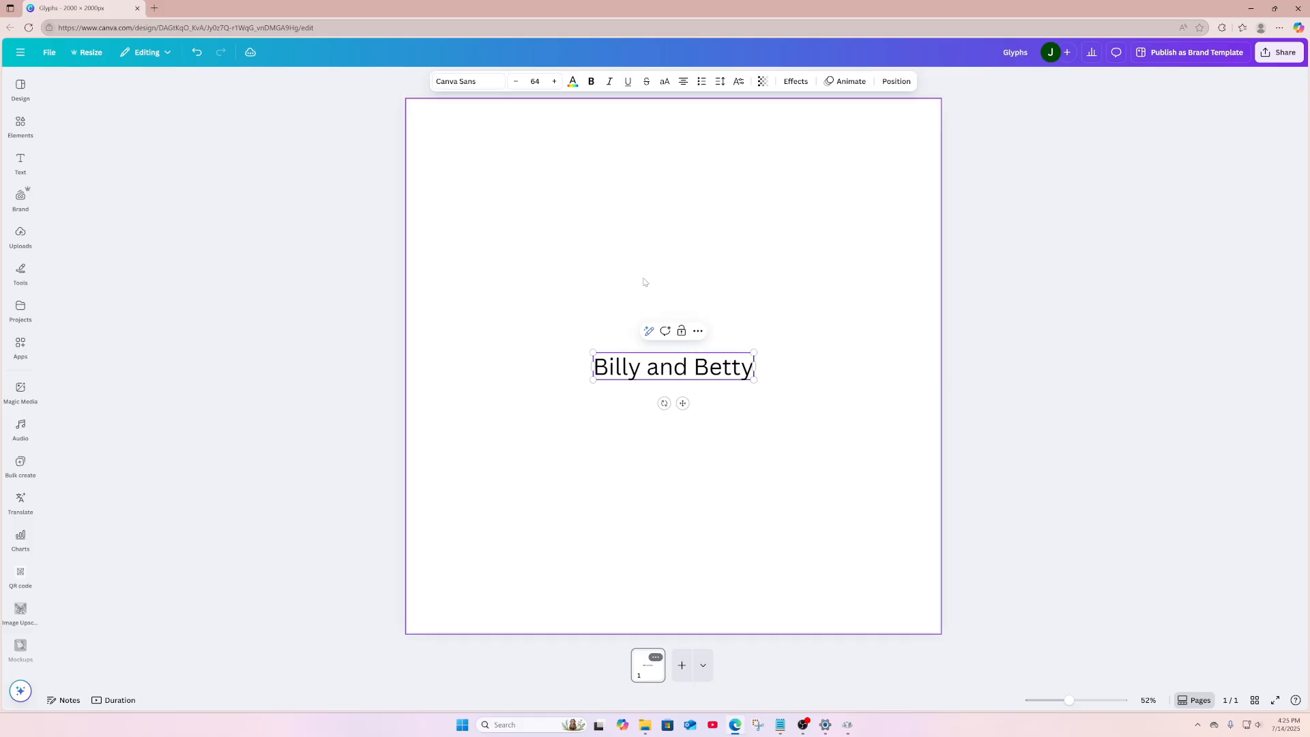
Upload the Billy betty font file from the desktop fonts folder to Canva and acknowledge the right to use it
left_click(456, 82)
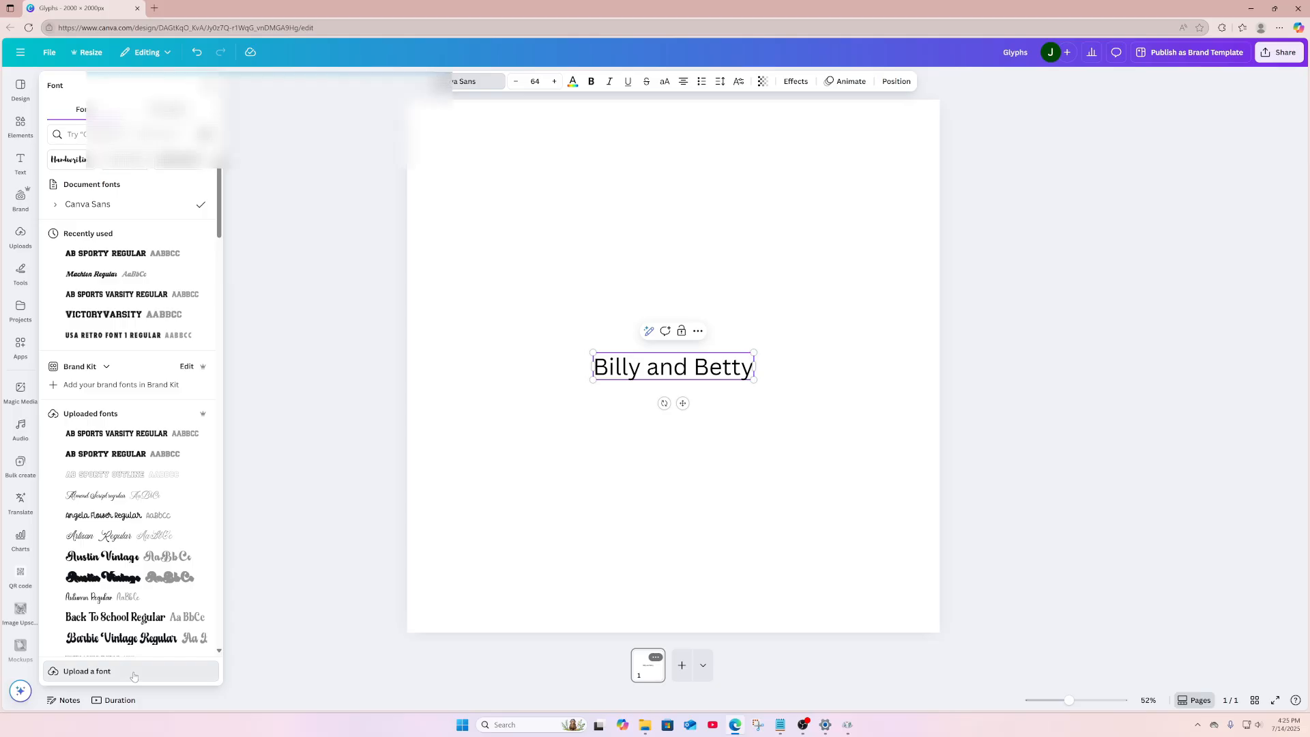
left_click(134, 671)
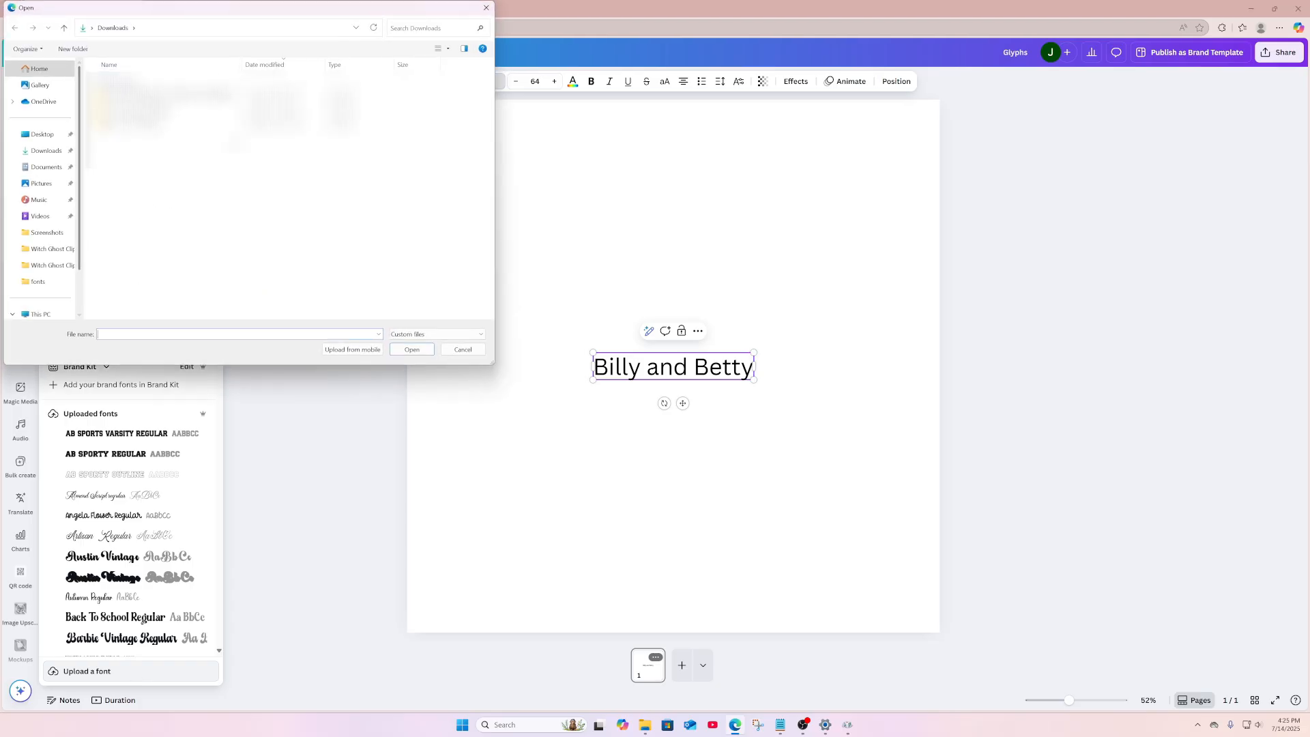
left_click_drag(306, 11, 530, 35)
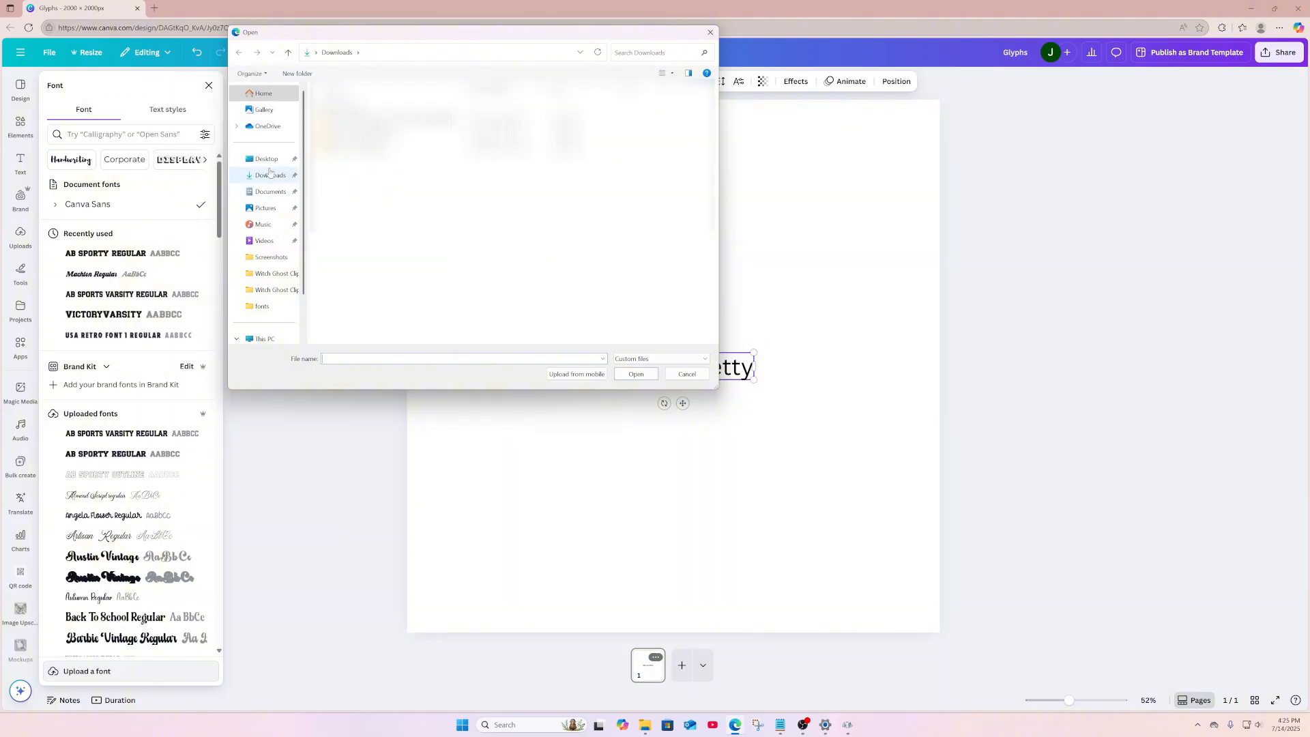
left_click(266, 159)
double_click(344, 113)
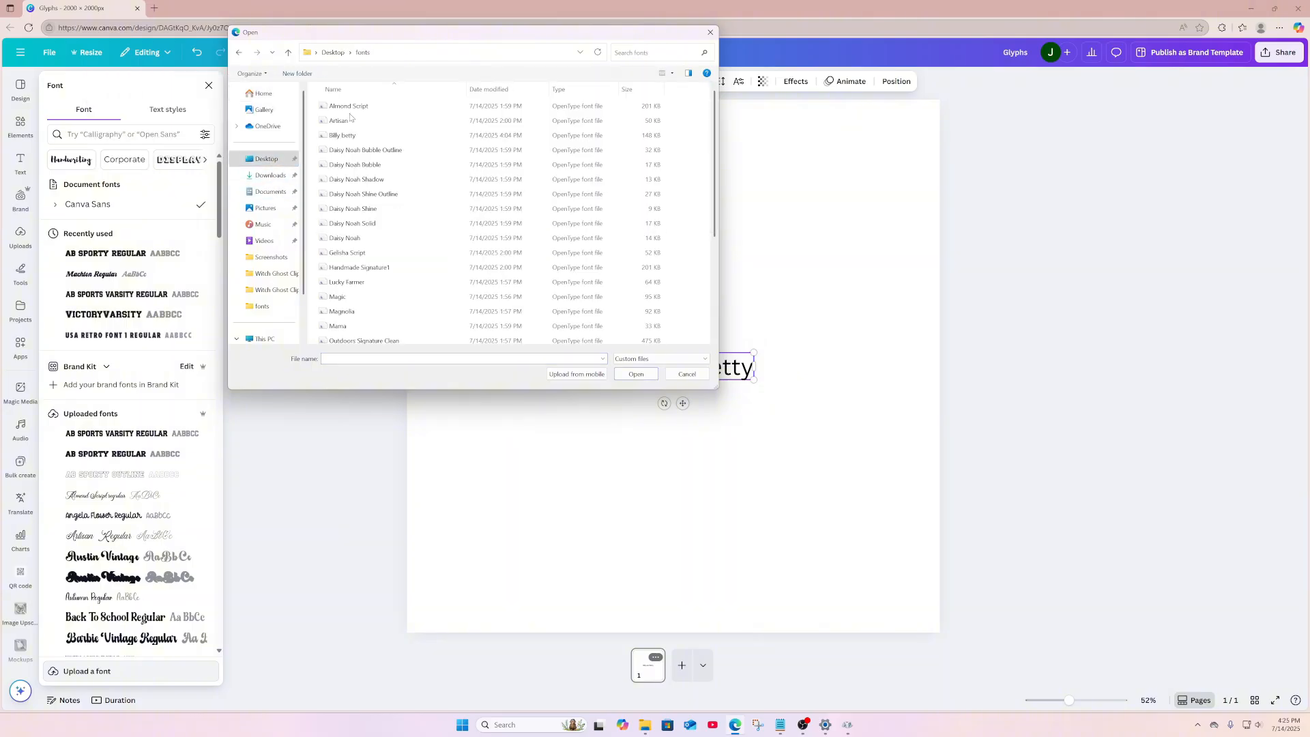
left_click(399, 138)
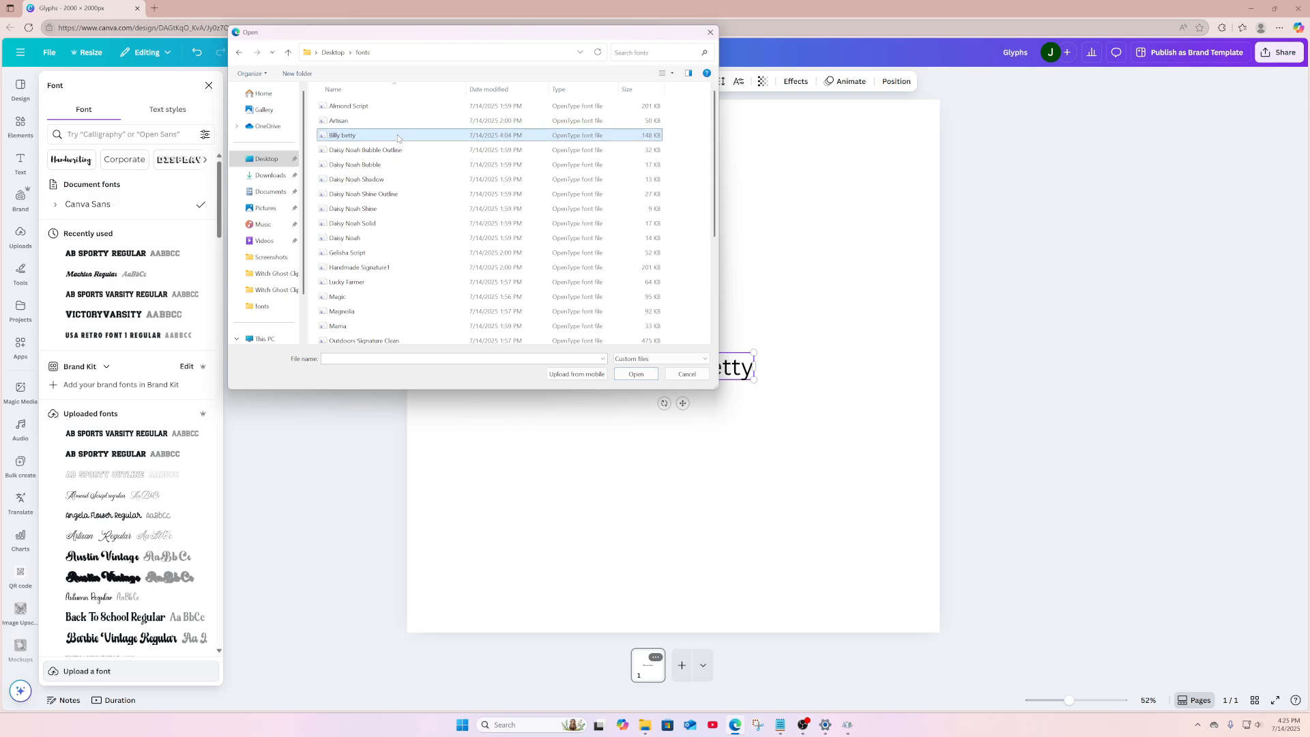
left_click(652, 381)
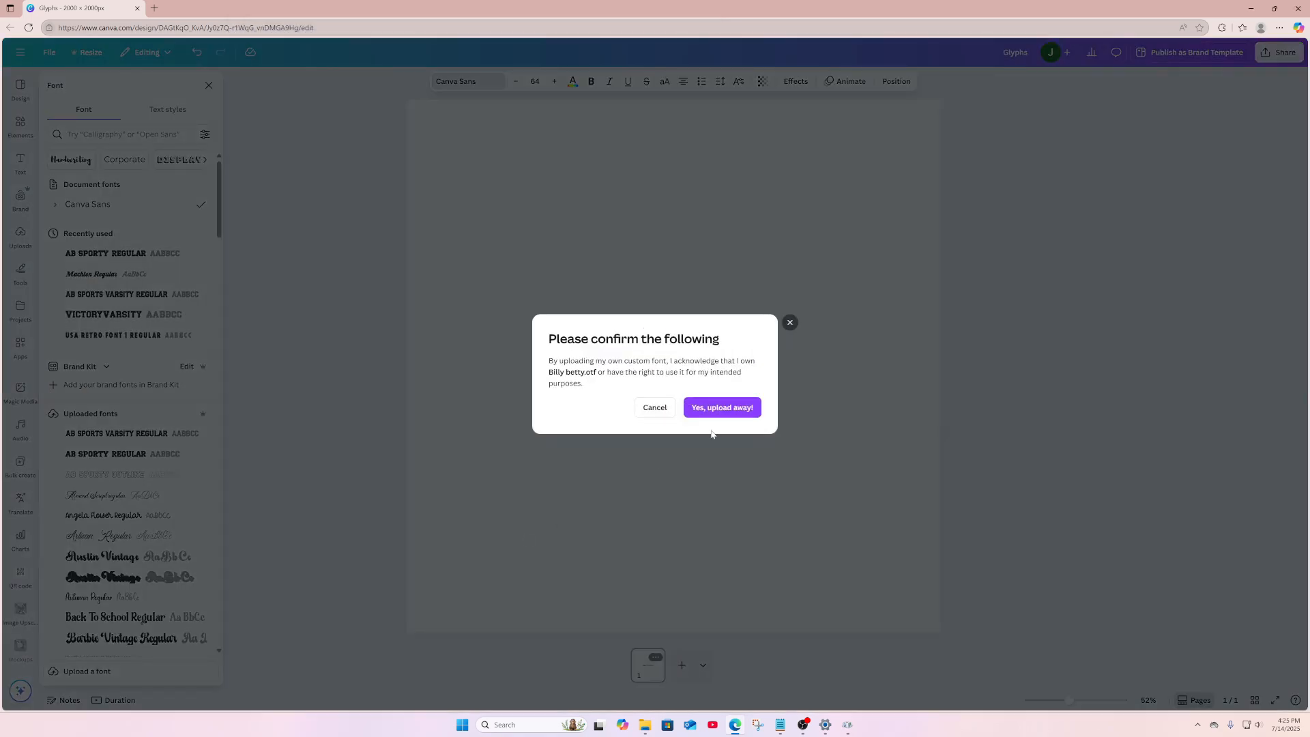
left_click(727, 408)
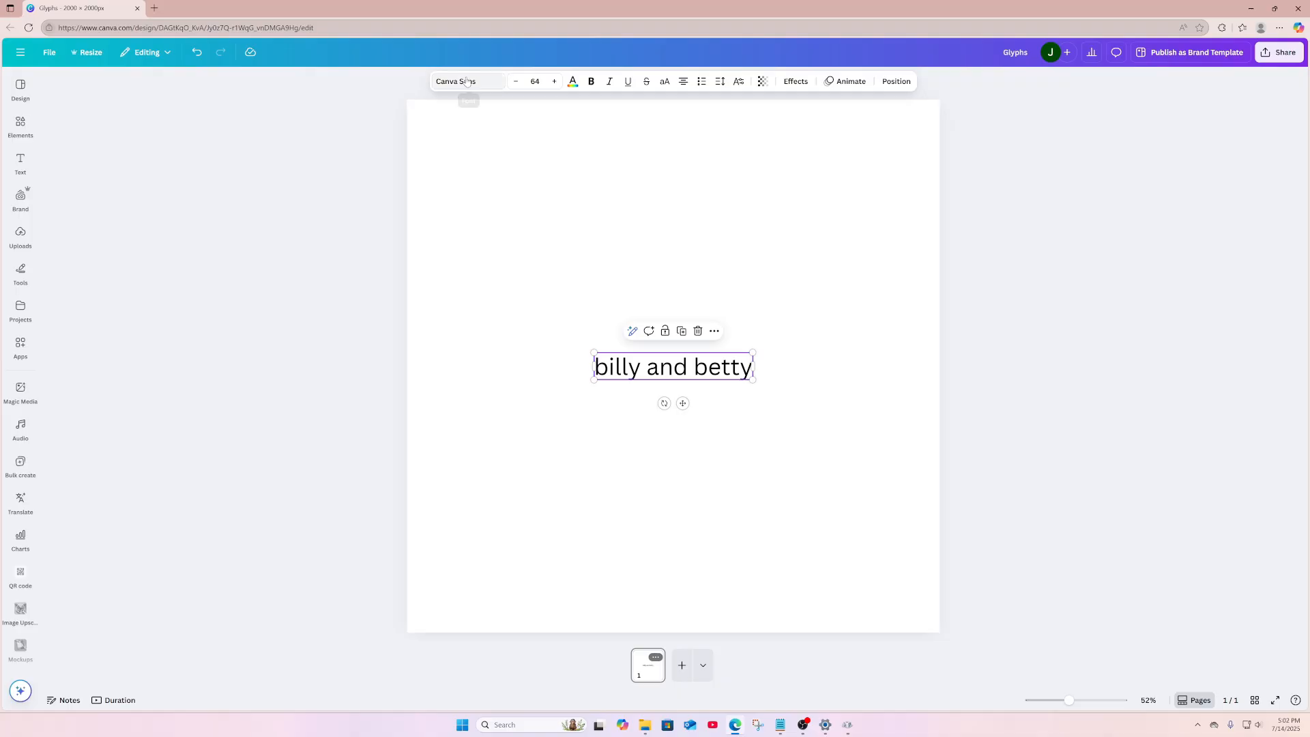
Apply the uploaded billy betty Regular font to the text and enlarge it to about size 234, centred in the page's upper half
left_click(467, 81)
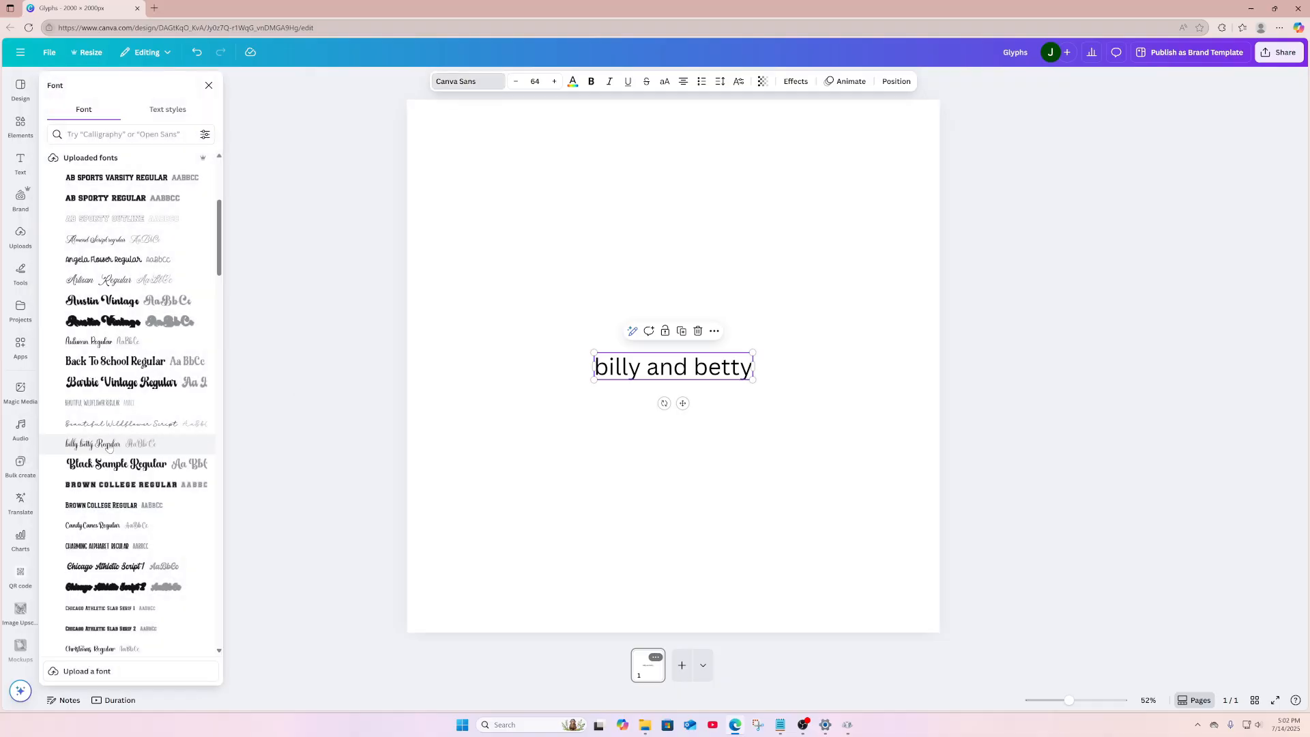
left_click(109, 445)
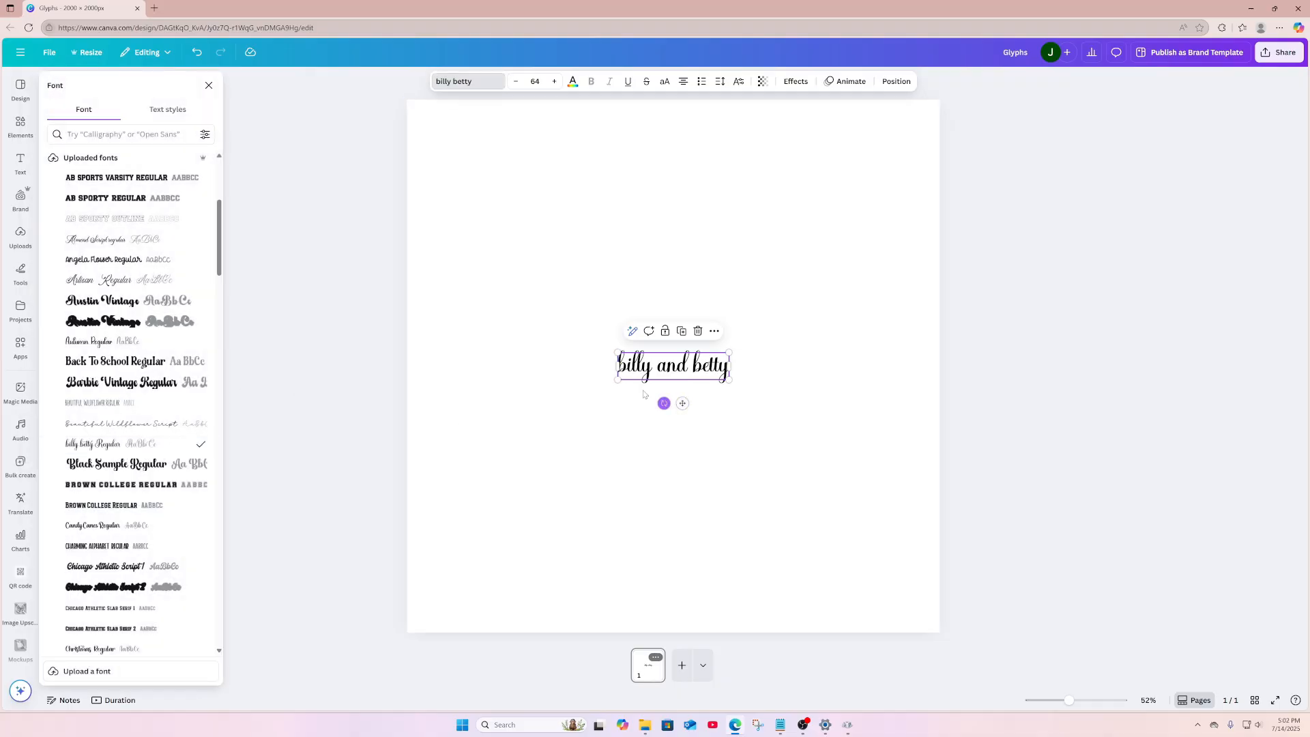
left_click_drag(623, 382, 421, 480)
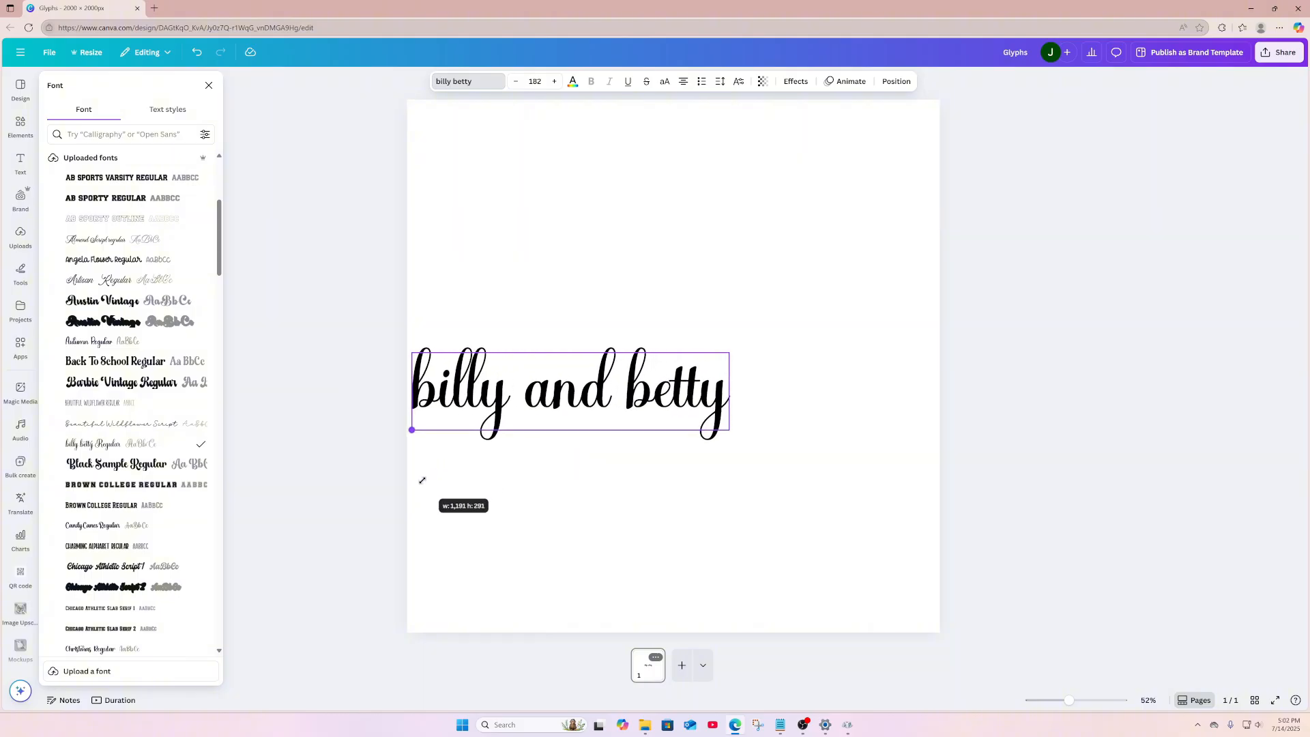
left_click_drag(729, 428, 819, 455)
left_click_drag(652, 415, 711, 337)
left_click(714, 451)
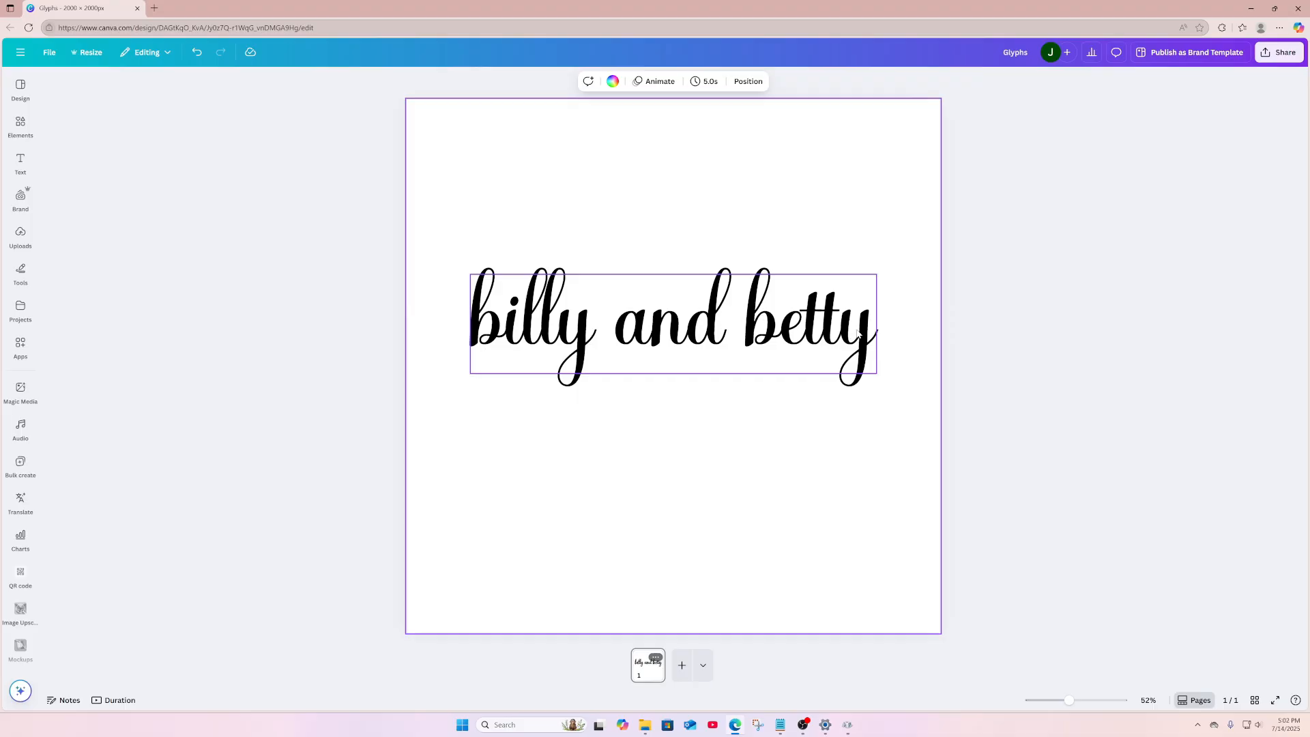
Copy the Private Use letter b with the long leading swirl from the billy betty characters in Character Map
left_click(848, 725)
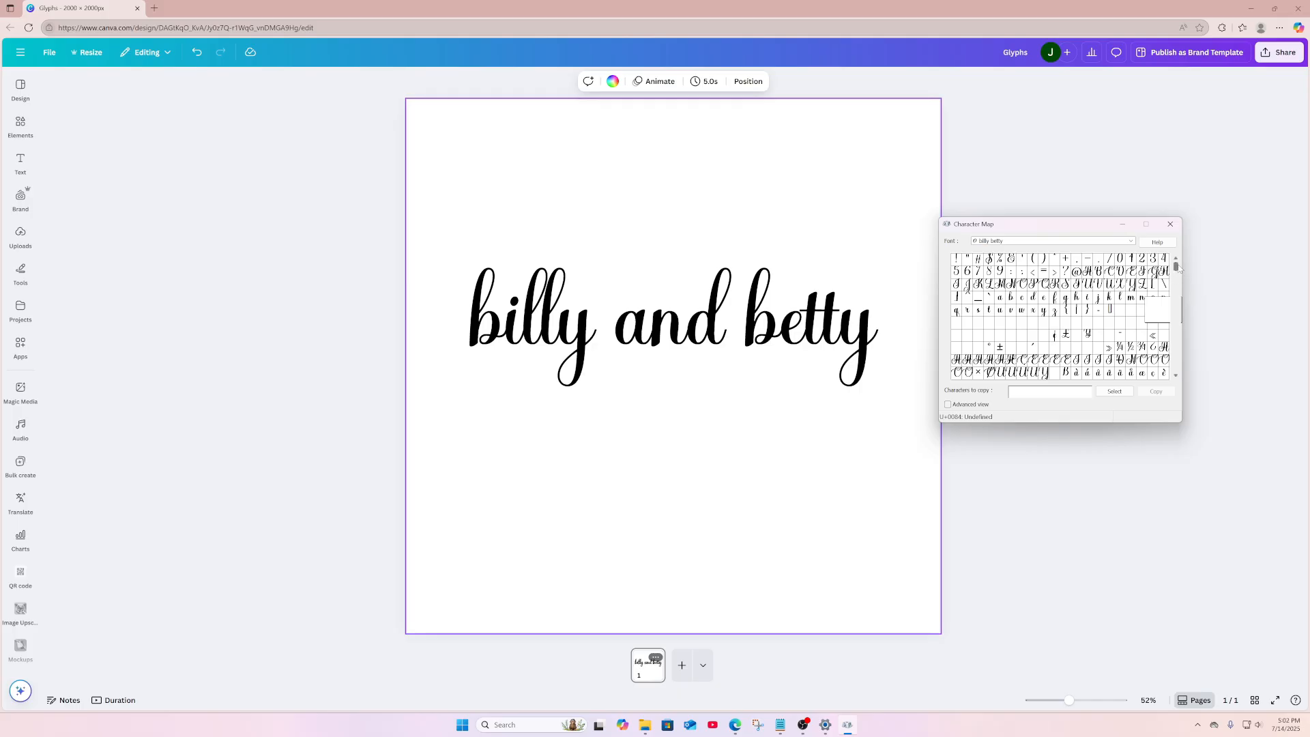
left_click_drag(1179, 270, 1176, 355)
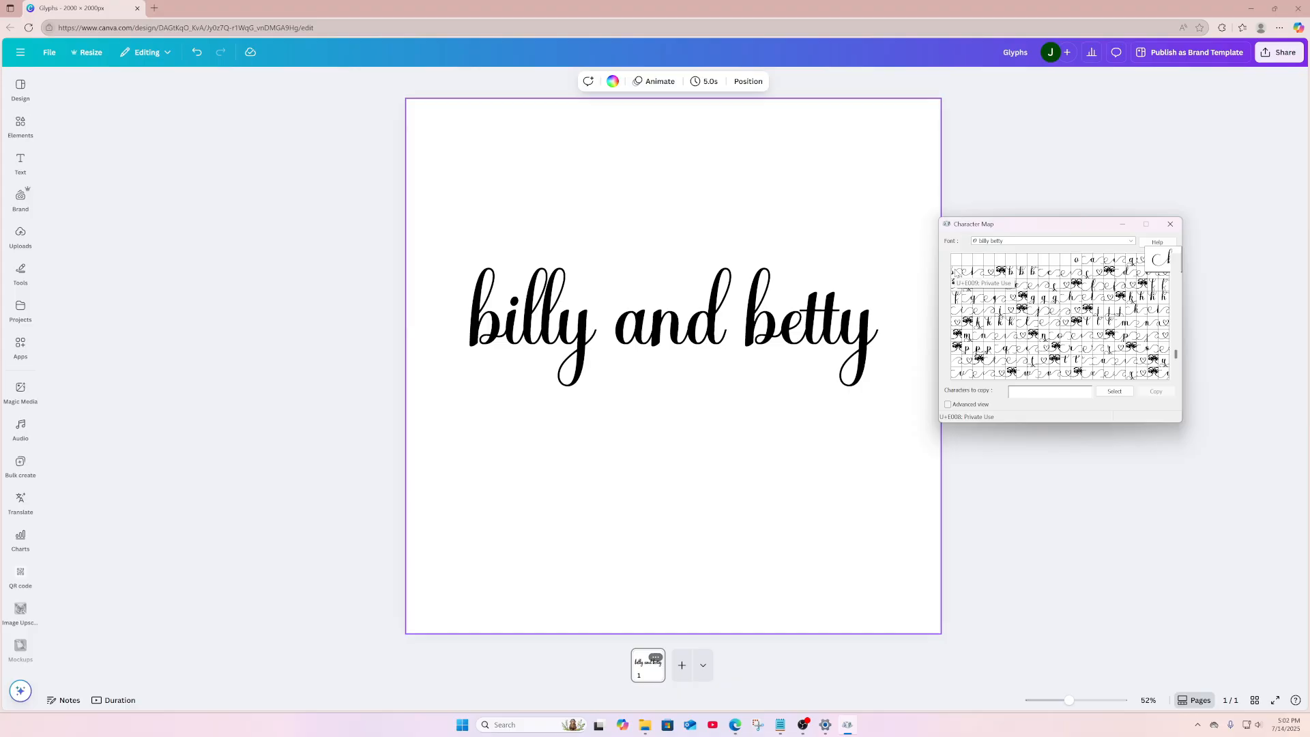
left_click(958, 273)
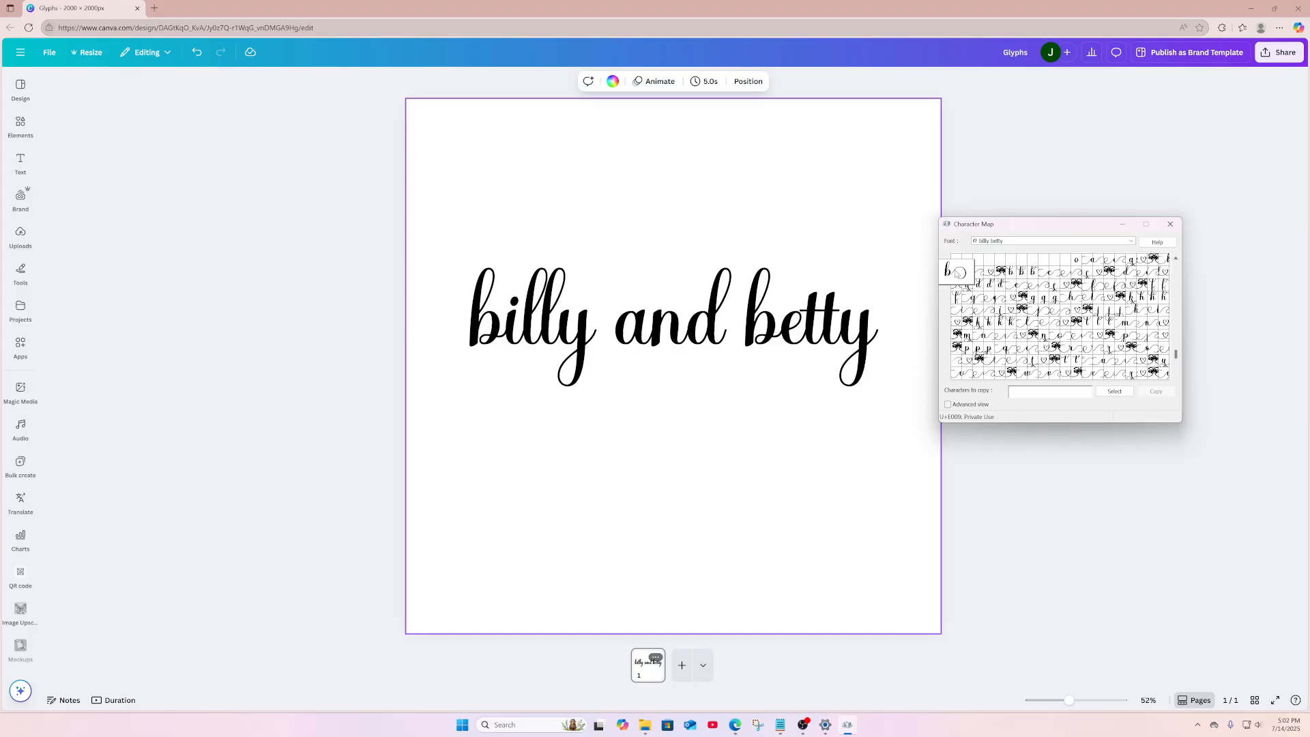
left_click(1166, 264)
left_click(1043, 299)
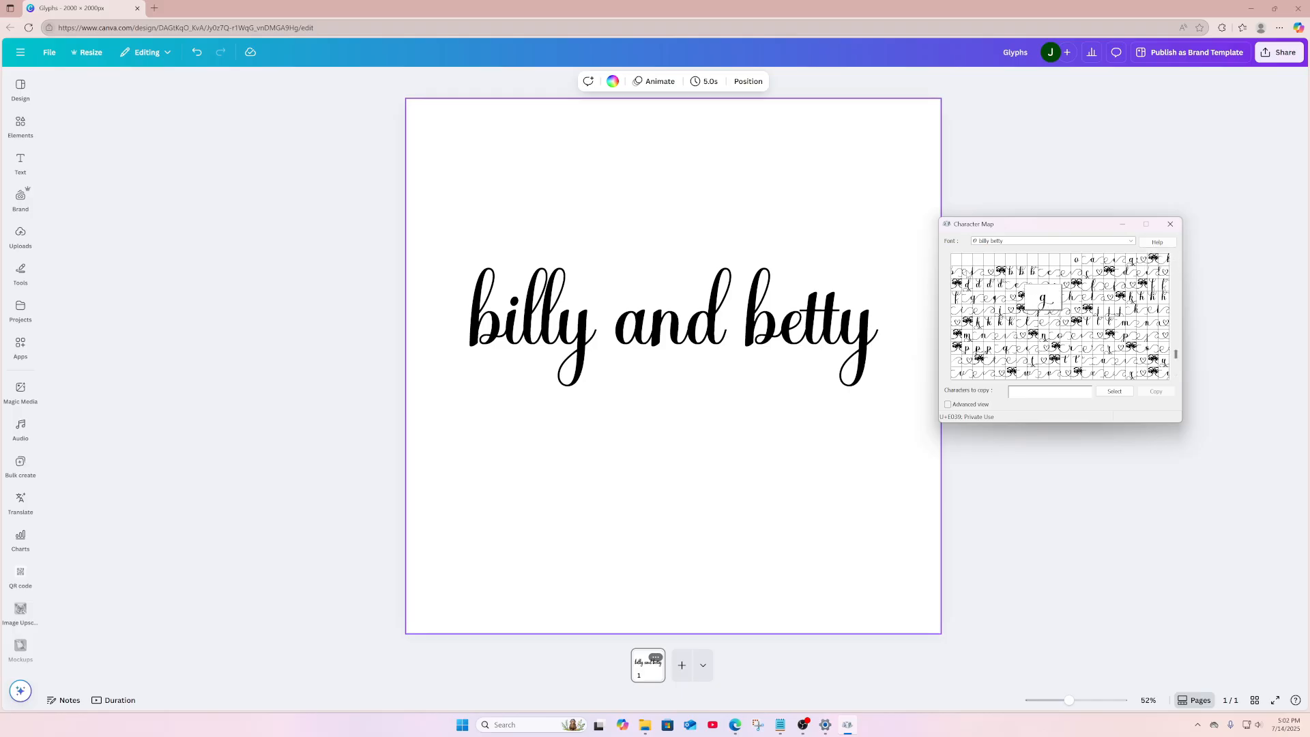
left_click(966, 272)
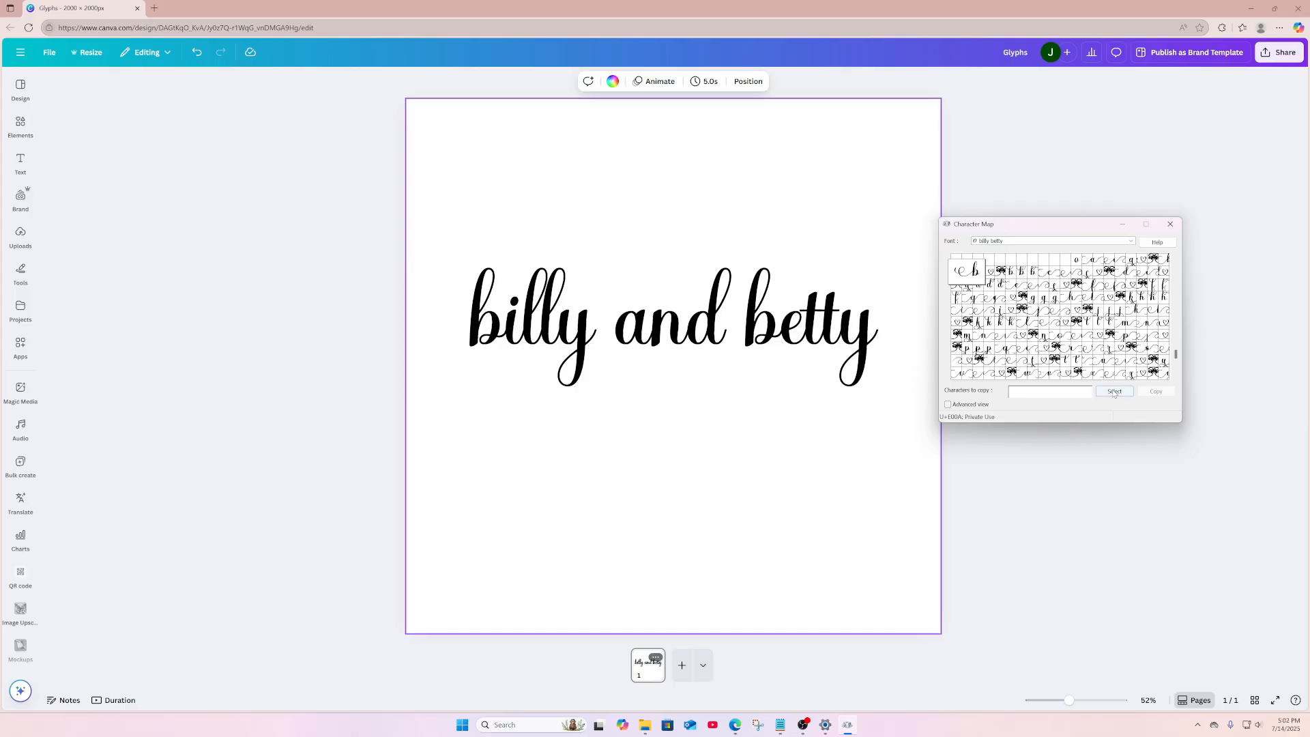
left_click(1156, 391)
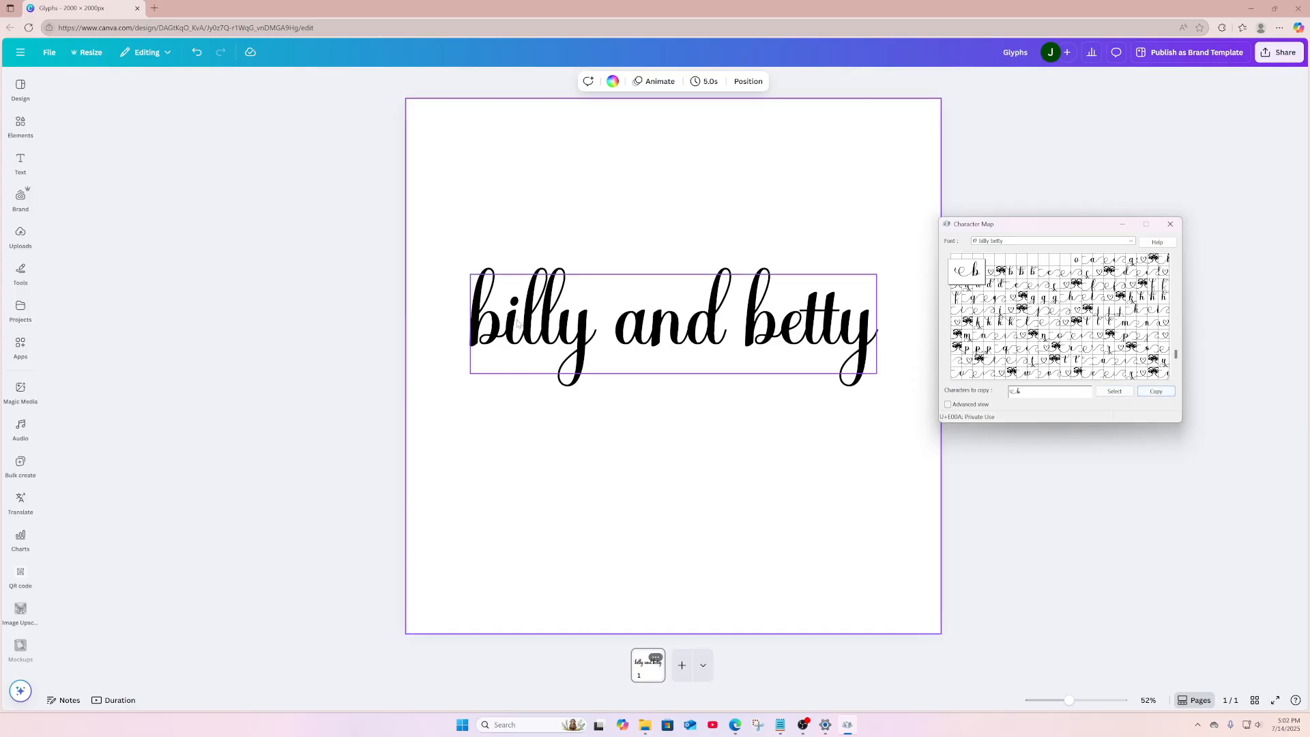
Replace the first b of "billy" in the Canva text with the copied swirl glyph and scale the text down
left_click(517, 326)
left_click(504, 330)
key("ctrl+v")
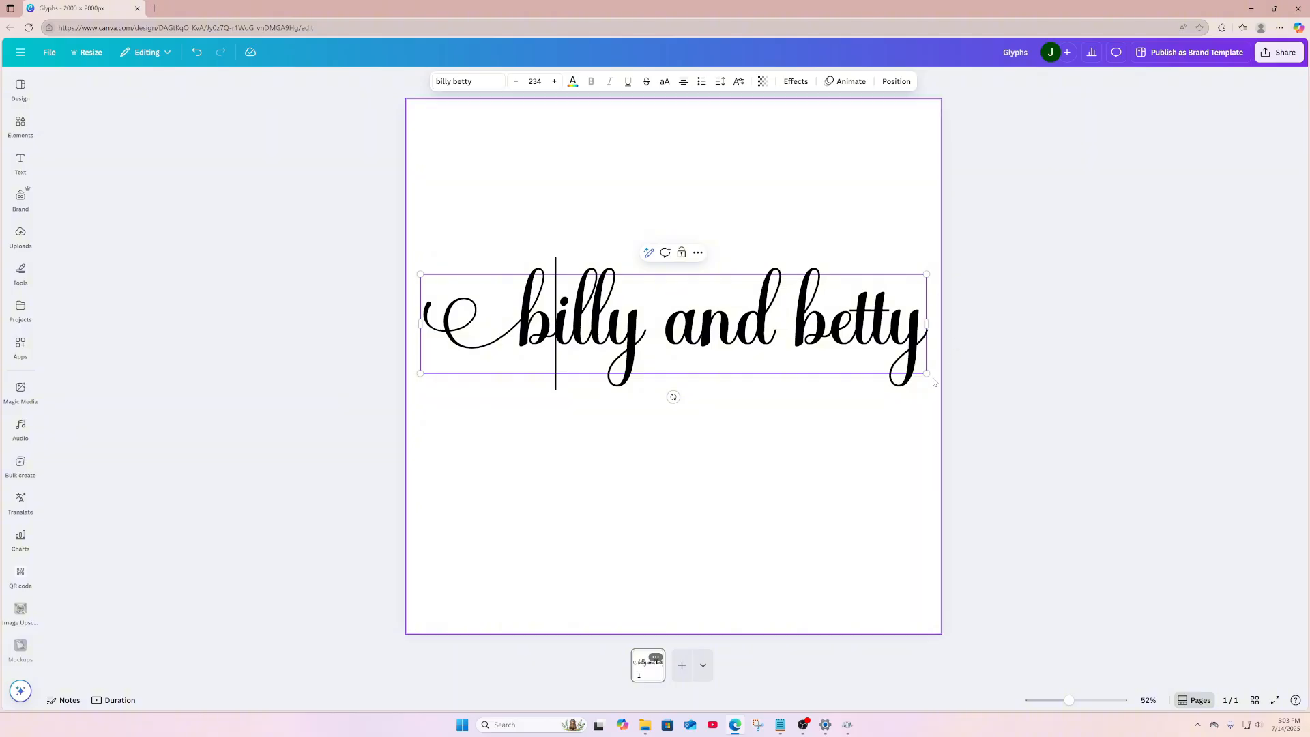
left_click_drag(926, 373, 769, 342)
left_click(778, 396)
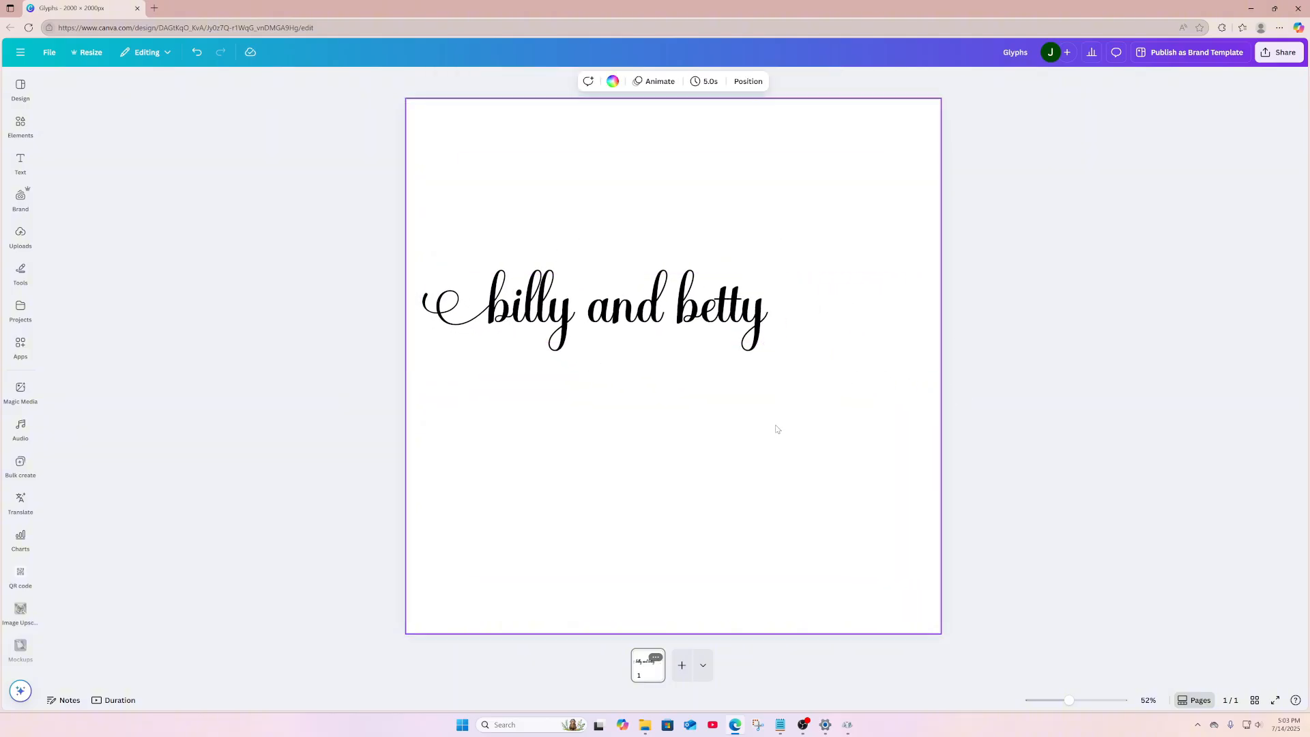
Copy the Private Use letter y with the trailing heart from the billy betty characters in Character Map
left_click(850, 727)
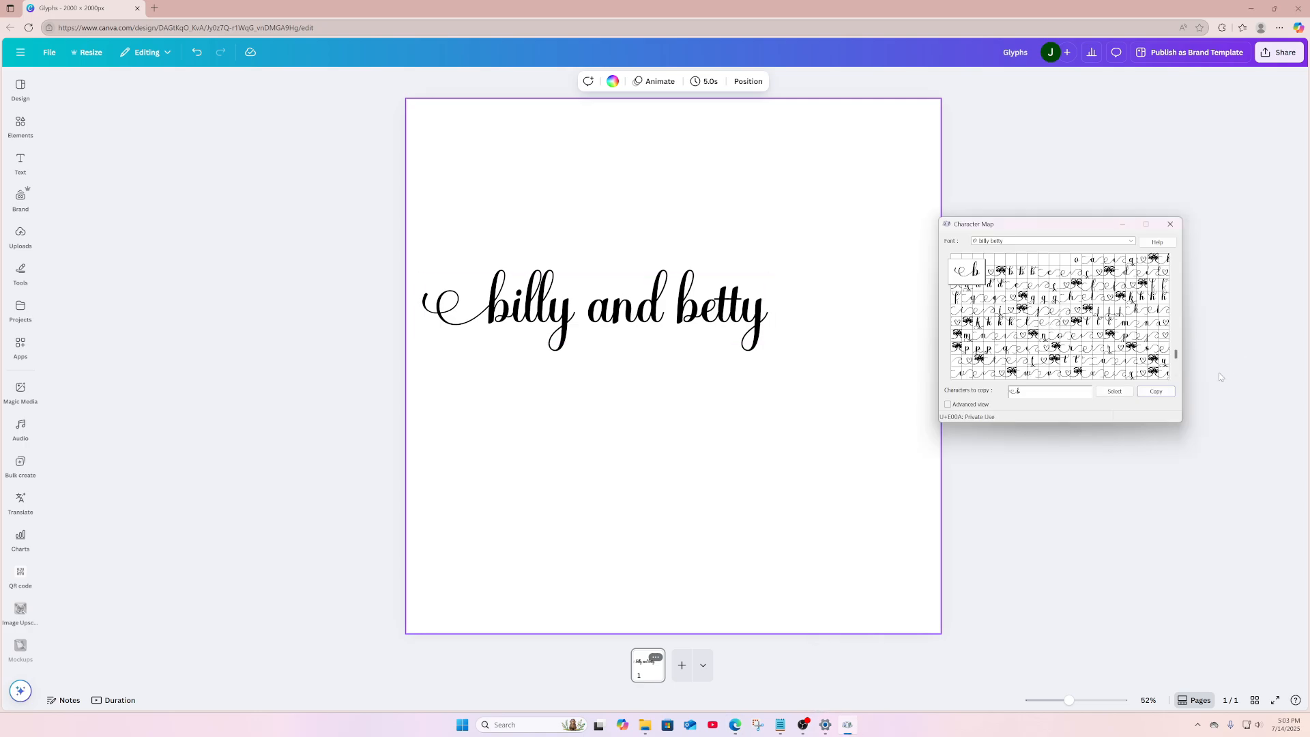
left_click(1176, 377)
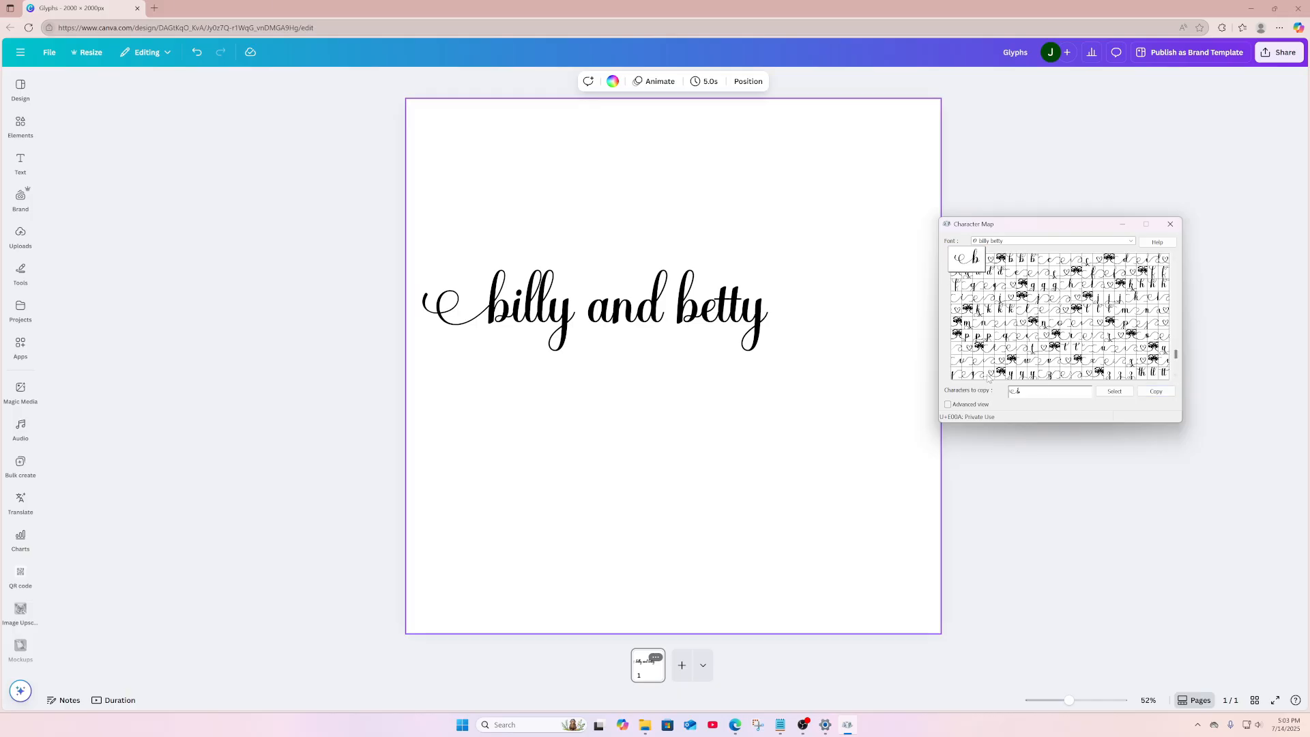
left_click(991, 378)
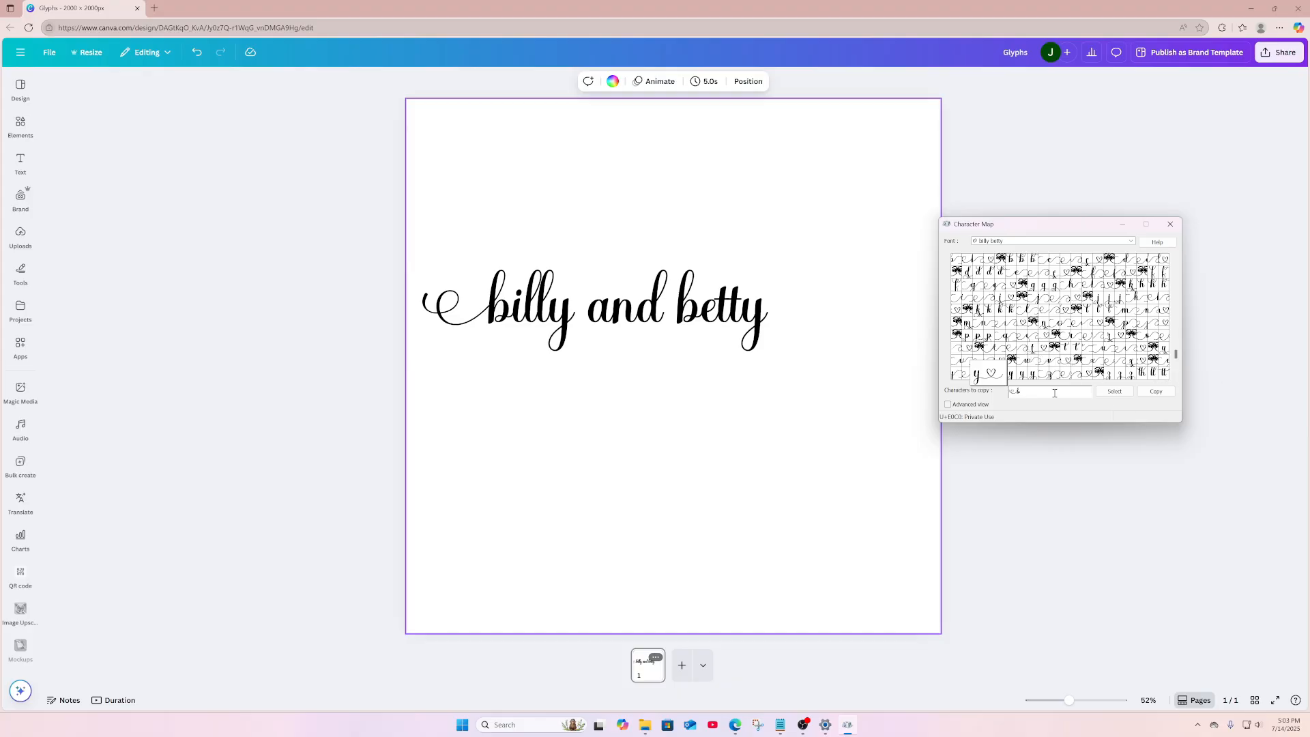
key("BackSpace")
left_click(1115, 391)
left_click(1157, 391)
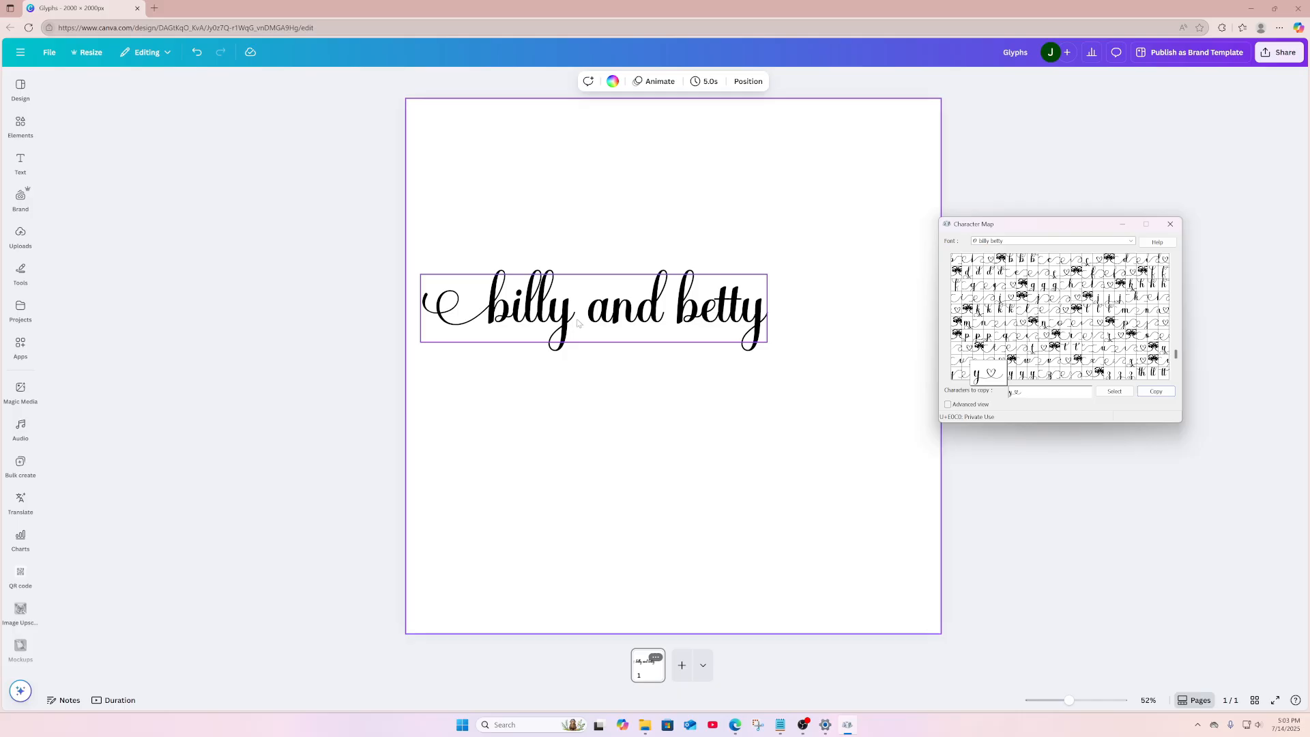
Replace "and" and the y of "billy" in the Canva text with the copied heart glyph, joining it to "betty"
left_click(640, 316)
left_click(663, 314)
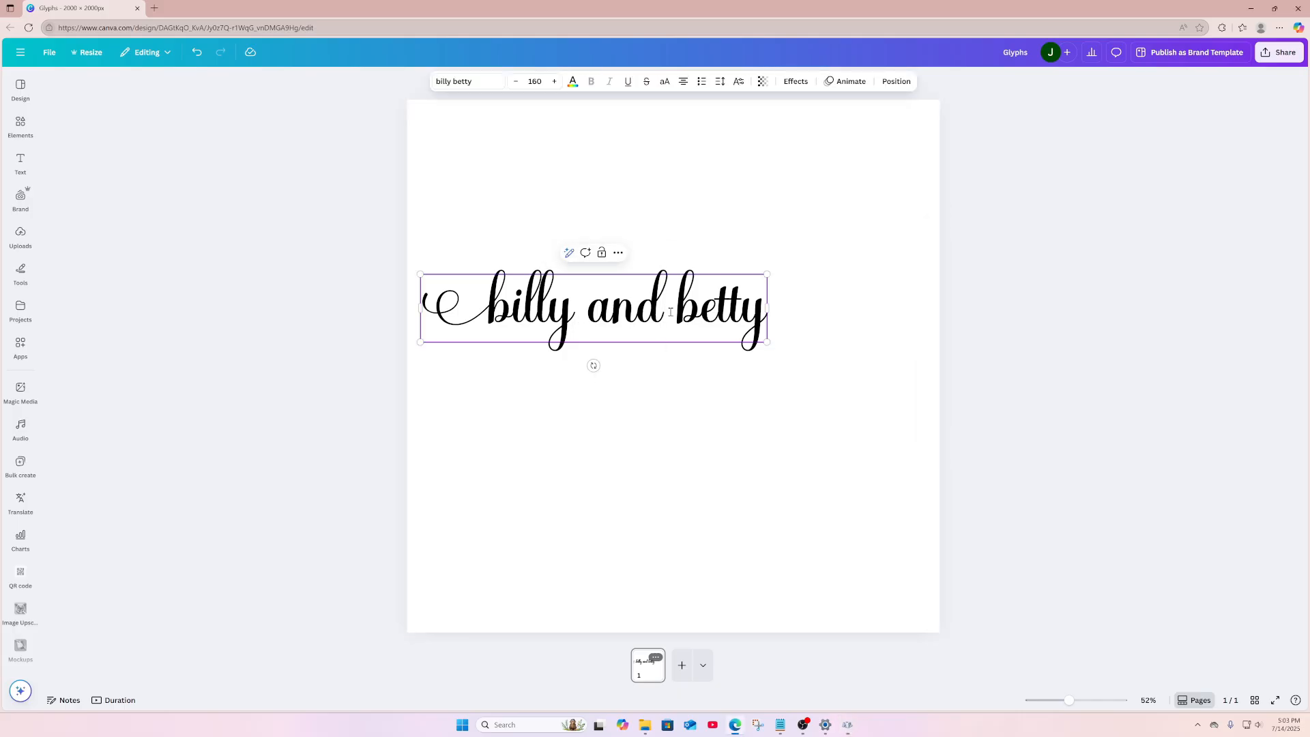
key("BackSpace")
key("BackSpace")
key("BackSpace")
key("BackSpace")
key("BackSpace")
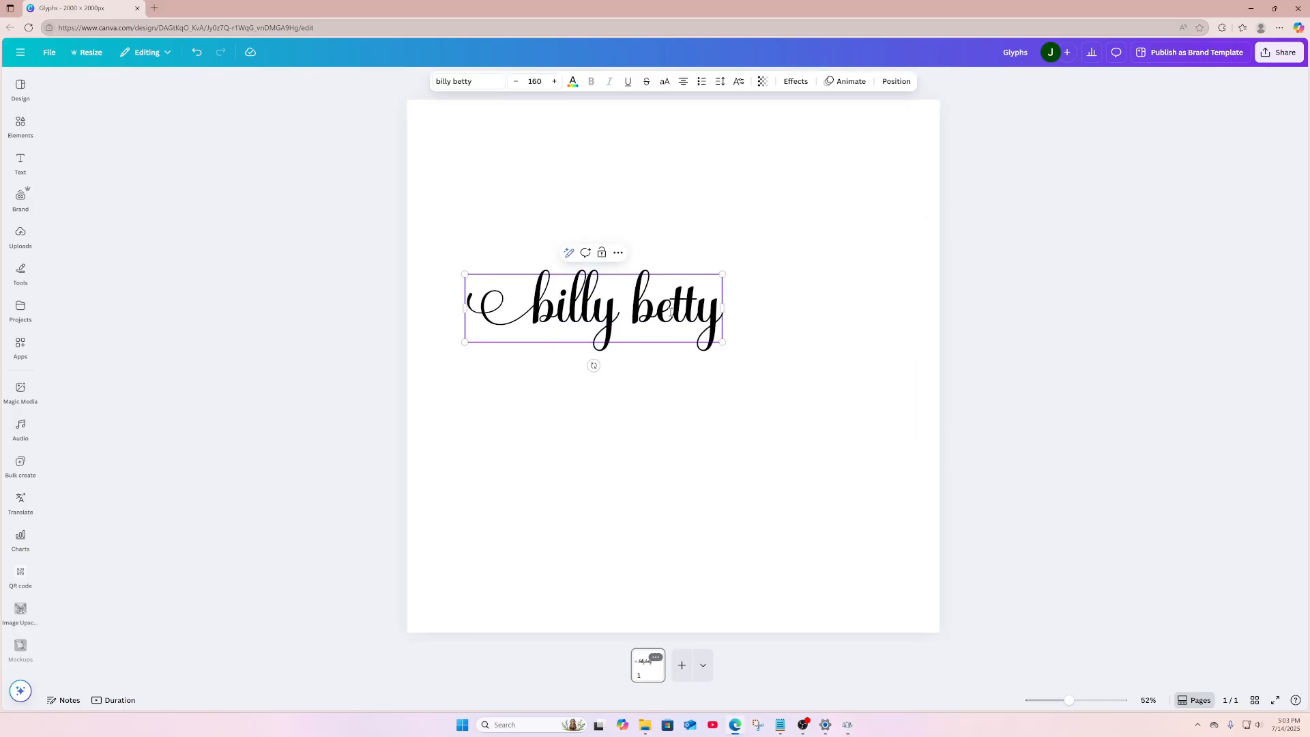
key("ctrl+v")
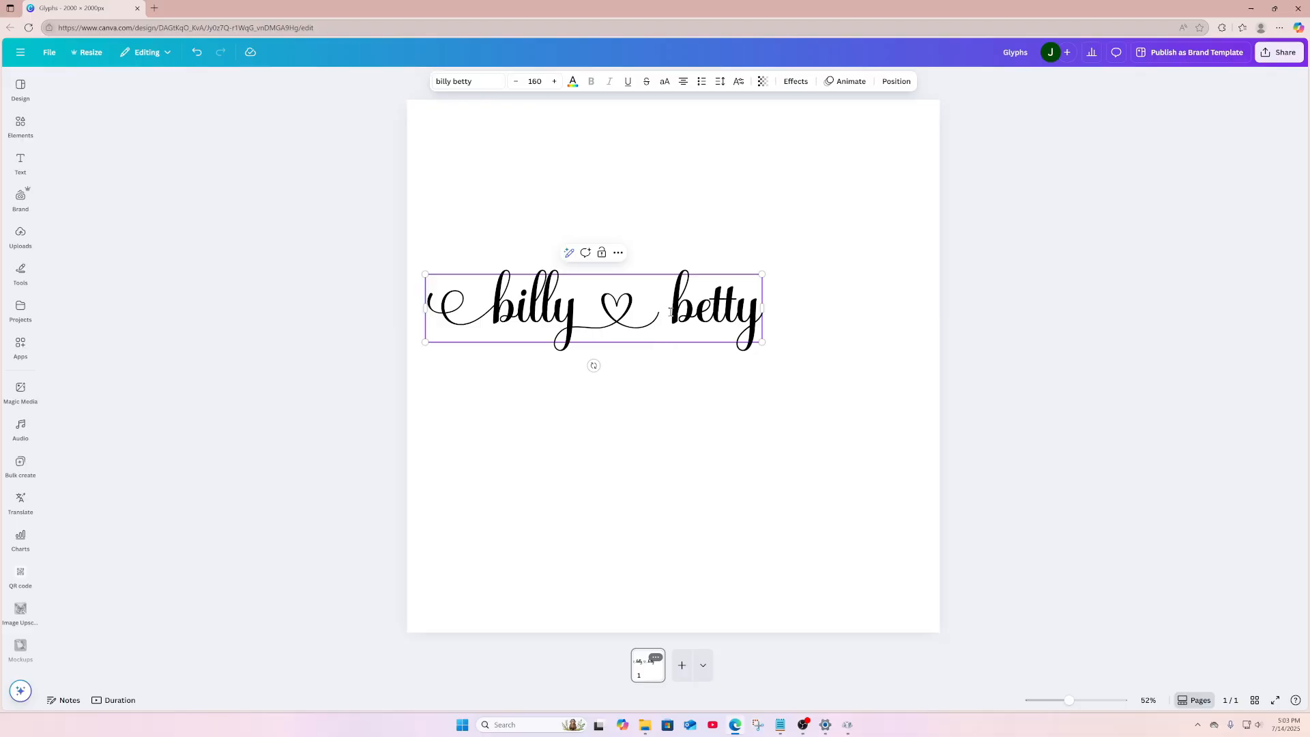
left_click(669, 403)
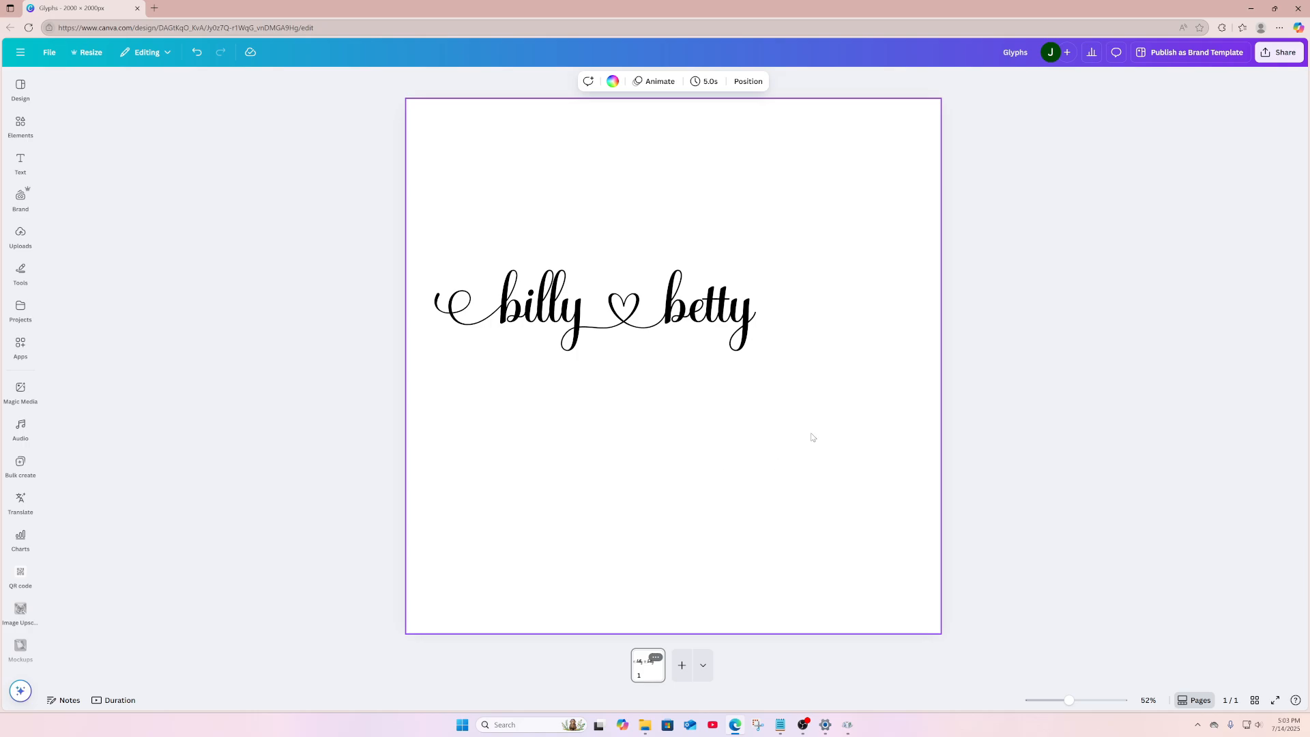
Compare the alternate y glyphs in Character Map and copy the Private Use y with the long trailing swirl
left_click(847, 725)
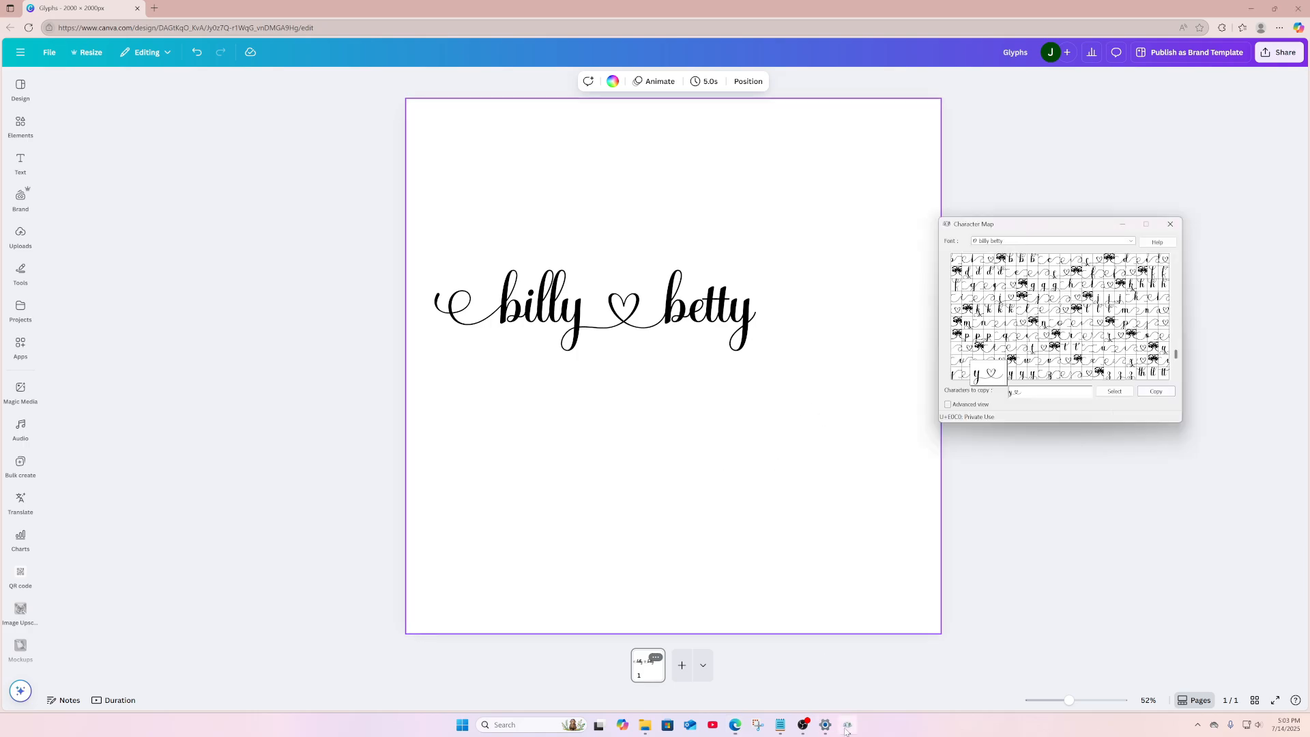
left_click(1176, 378)
left_click(1014, 366)
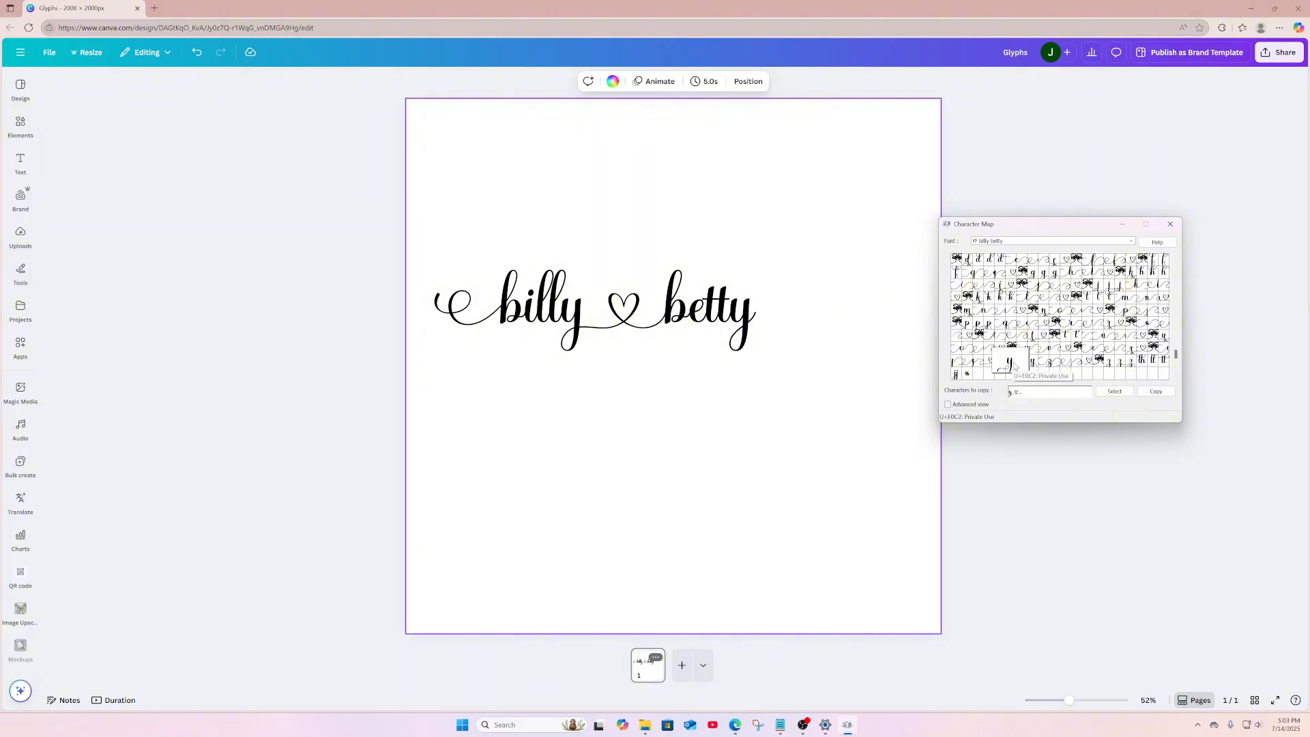
left_click(1067, 351)
left_click(1024, 367)
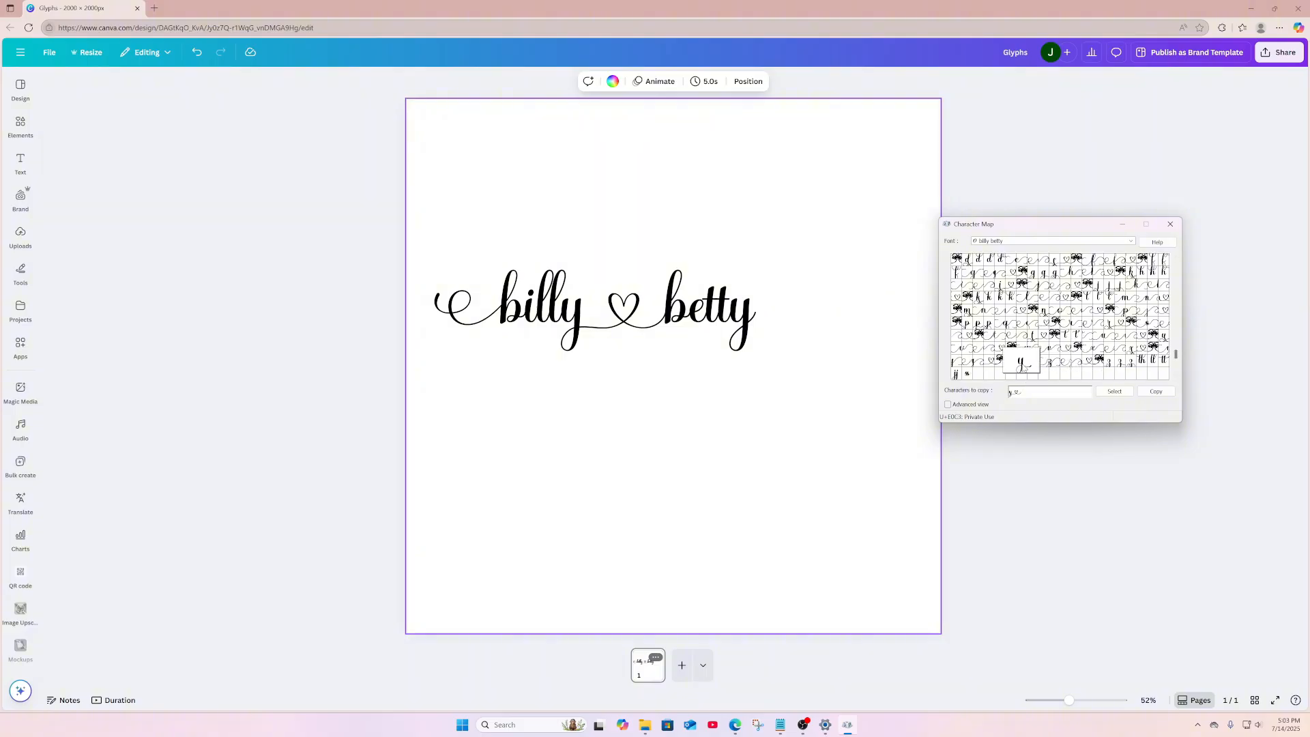
left_click(1097, 339)
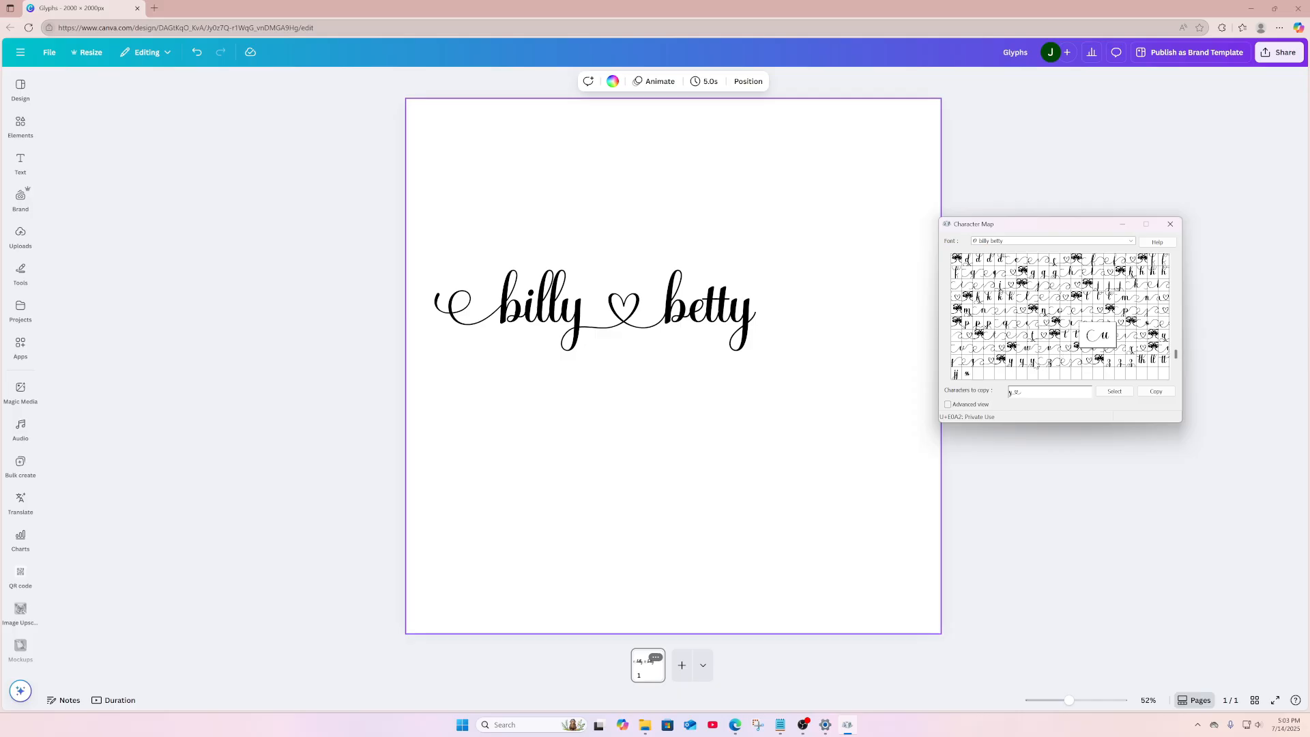
left_click(1033, 364)
left_click(1098, 338)
left_click(979, 365)
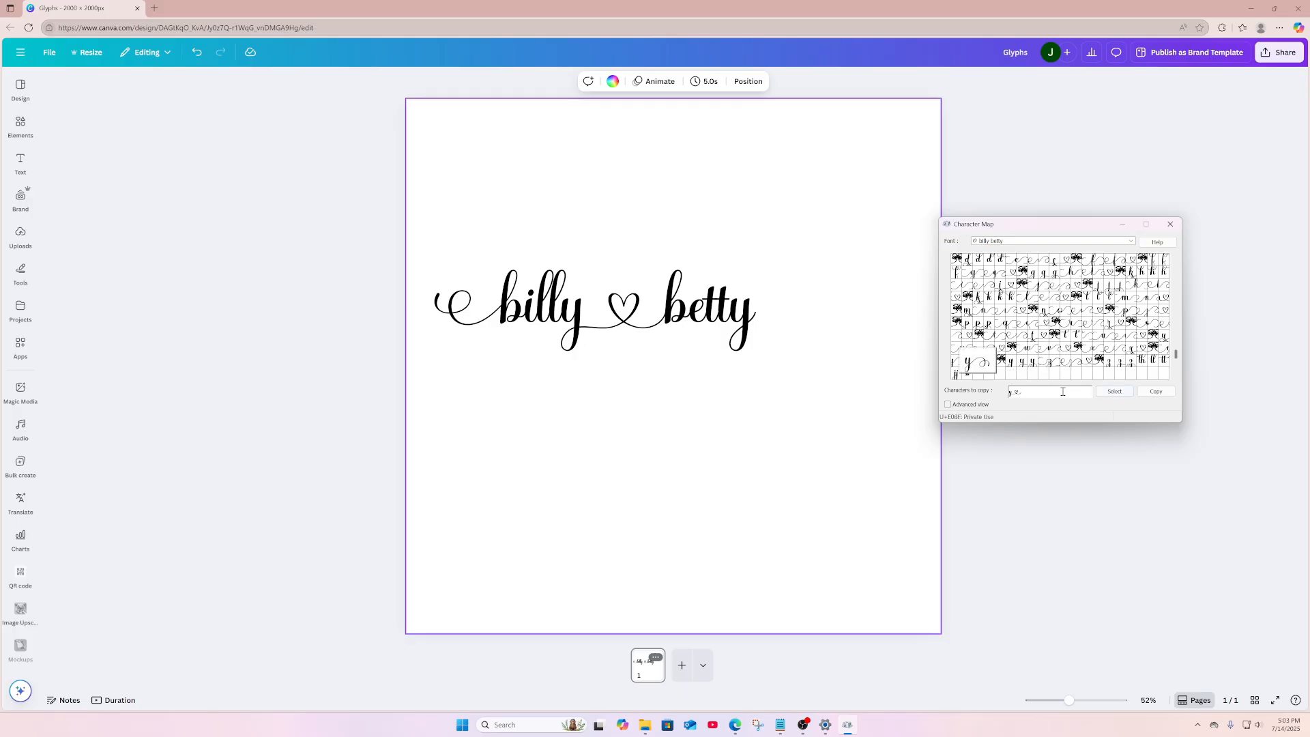
left_click(1115, 392)
Replace the final y of "betty" in the Canva text with the copied trailing-swirl glyph
left_click(781, 307)
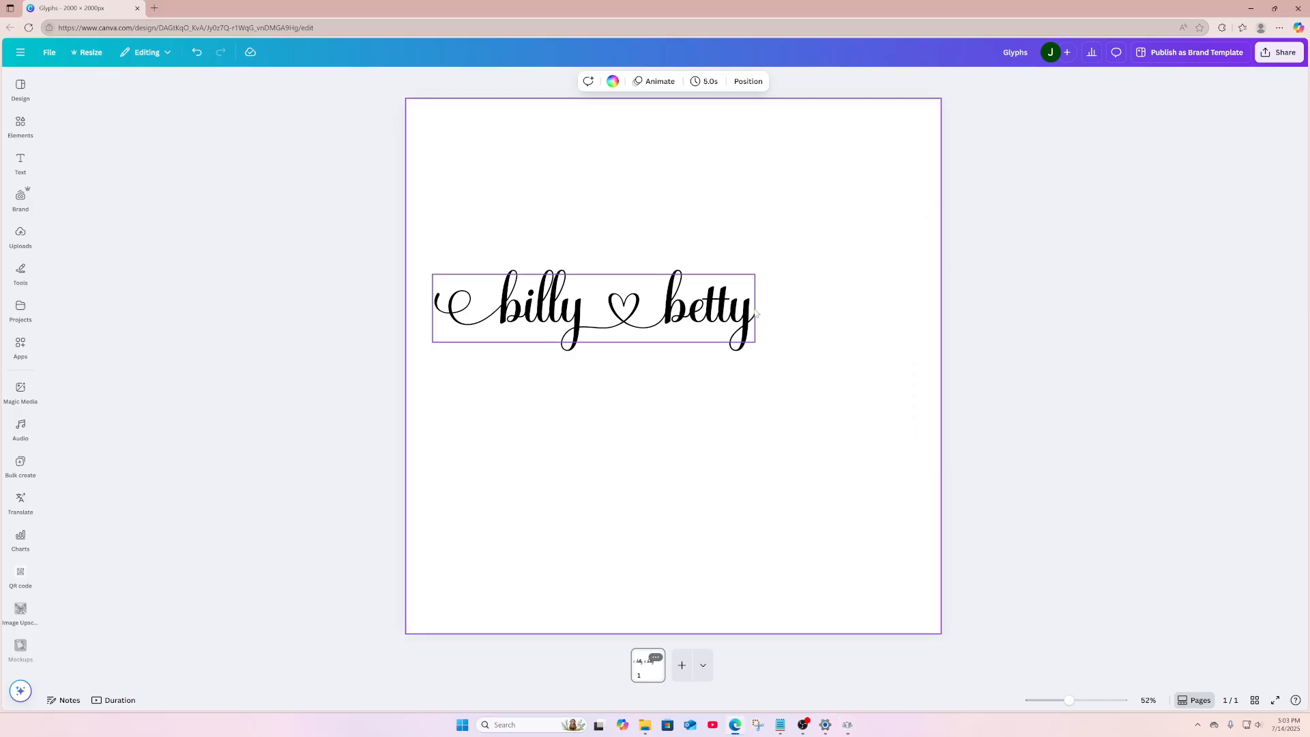
left_click(750, 315)
left_click(751, 318)
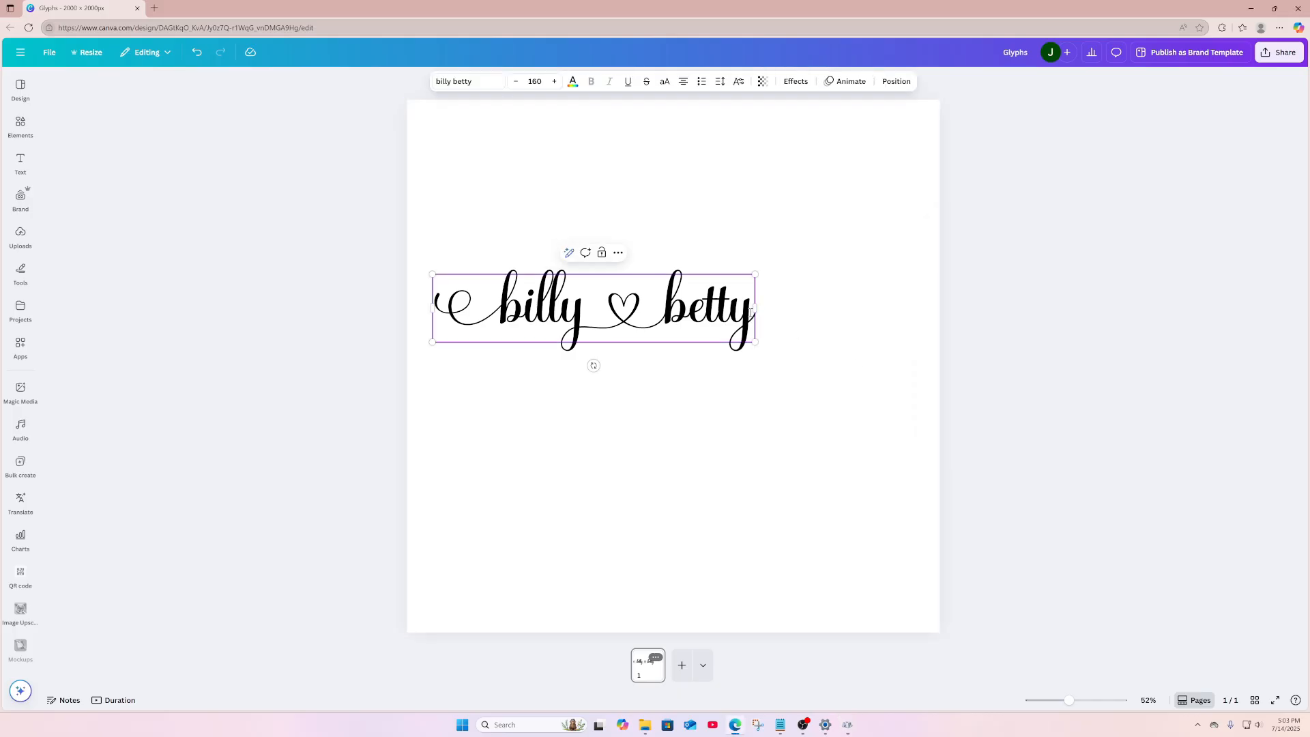
key("BackSpace")
key("ctrl+v")
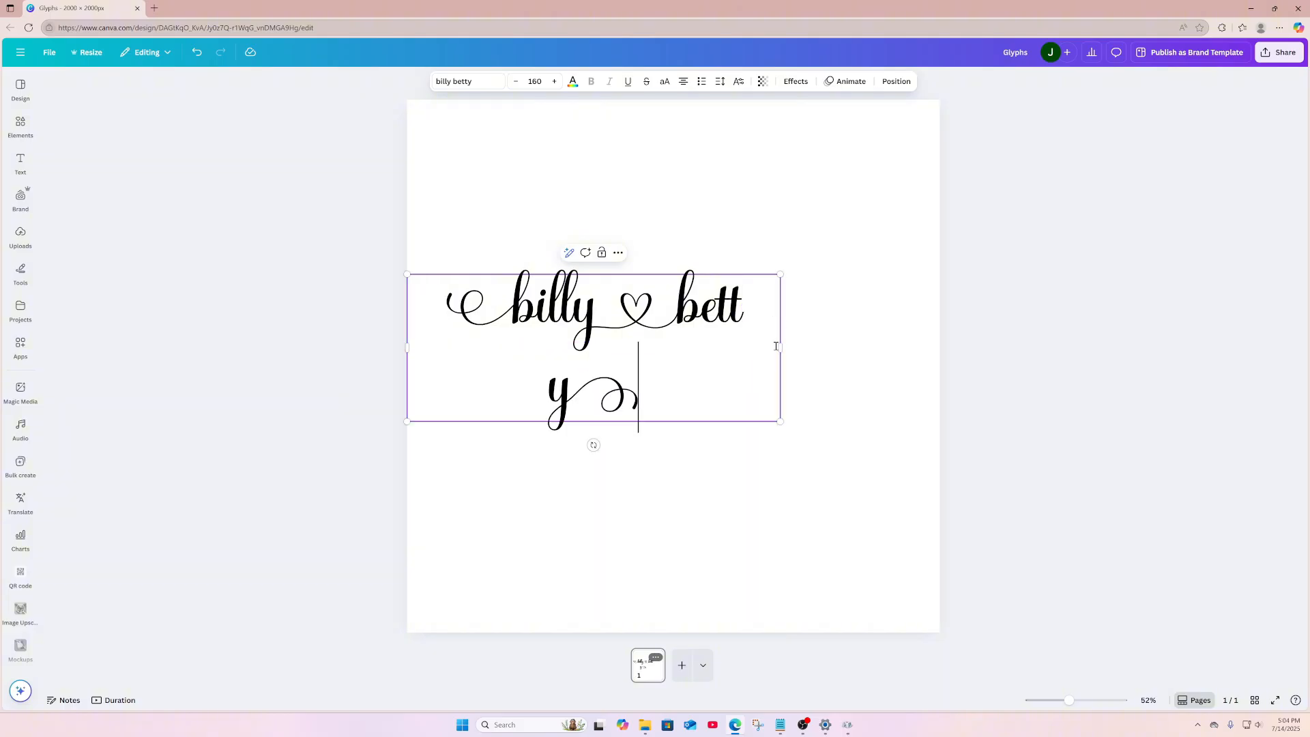
Widen the text box until "billy betty" fits on one line and move the text towards the page's horizontal centre
left_click_drag(781, 348, 809, 351)
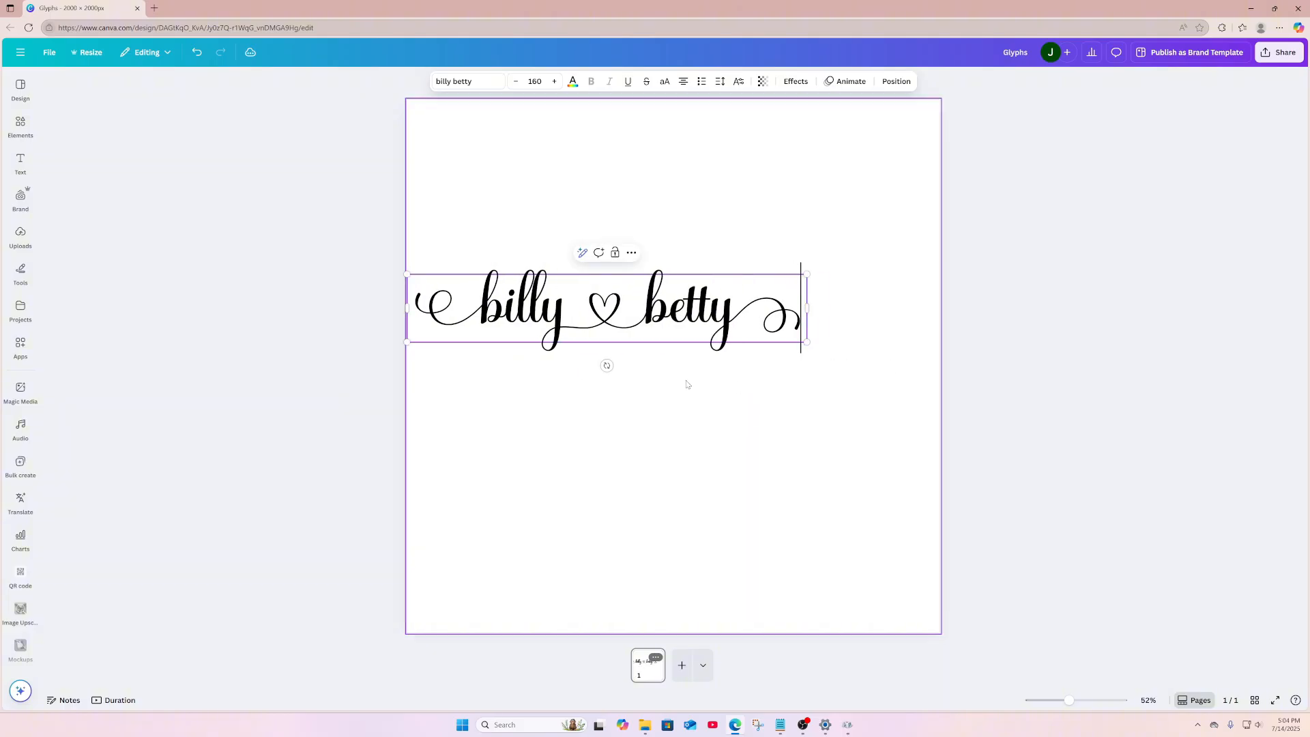
left_click(686, 385)
left_click_drag(586, 295, 644, 290)
left_click(742, 487)
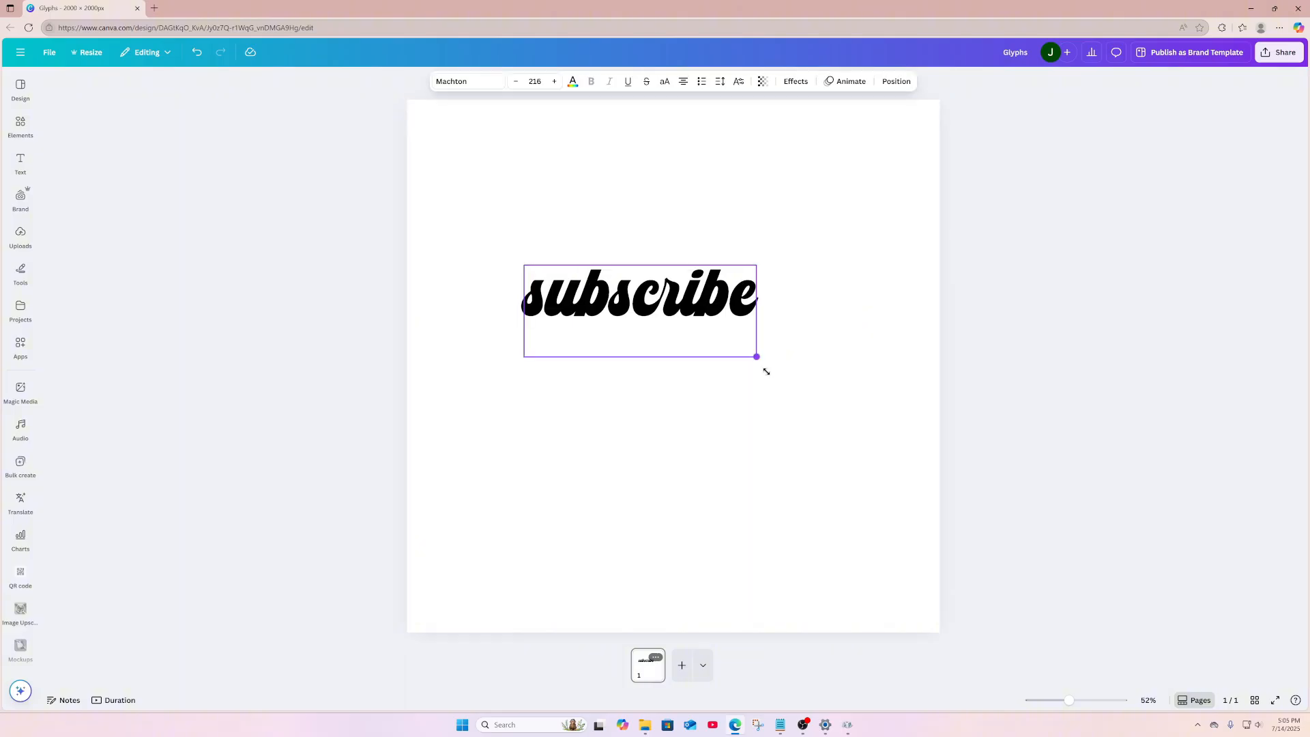
Enlarge the "subscribe" text to about size 290 and switch Character Map to the Machton font
left_click_drag(763, 366, 837, 389)
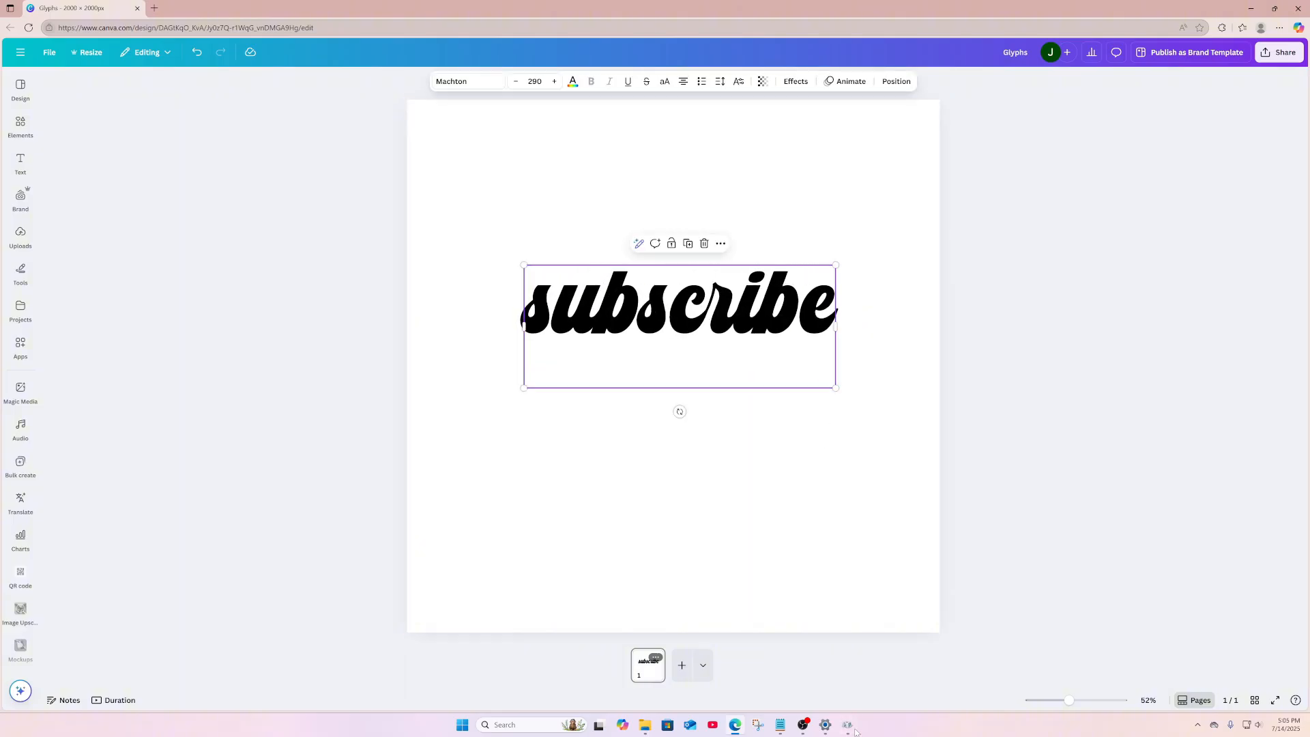
left_click(844, 727)
left_click(1131, 241)
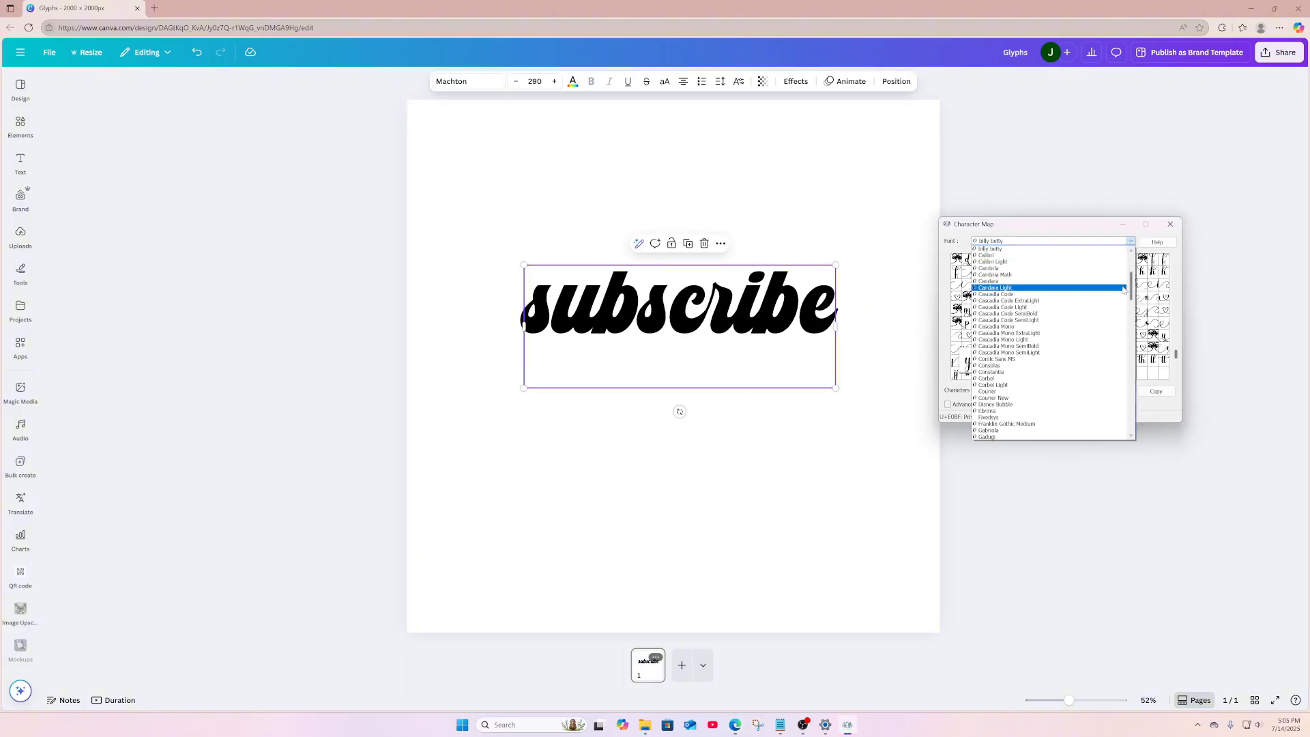
left_click_drag(1133, 282, 1132, 323)
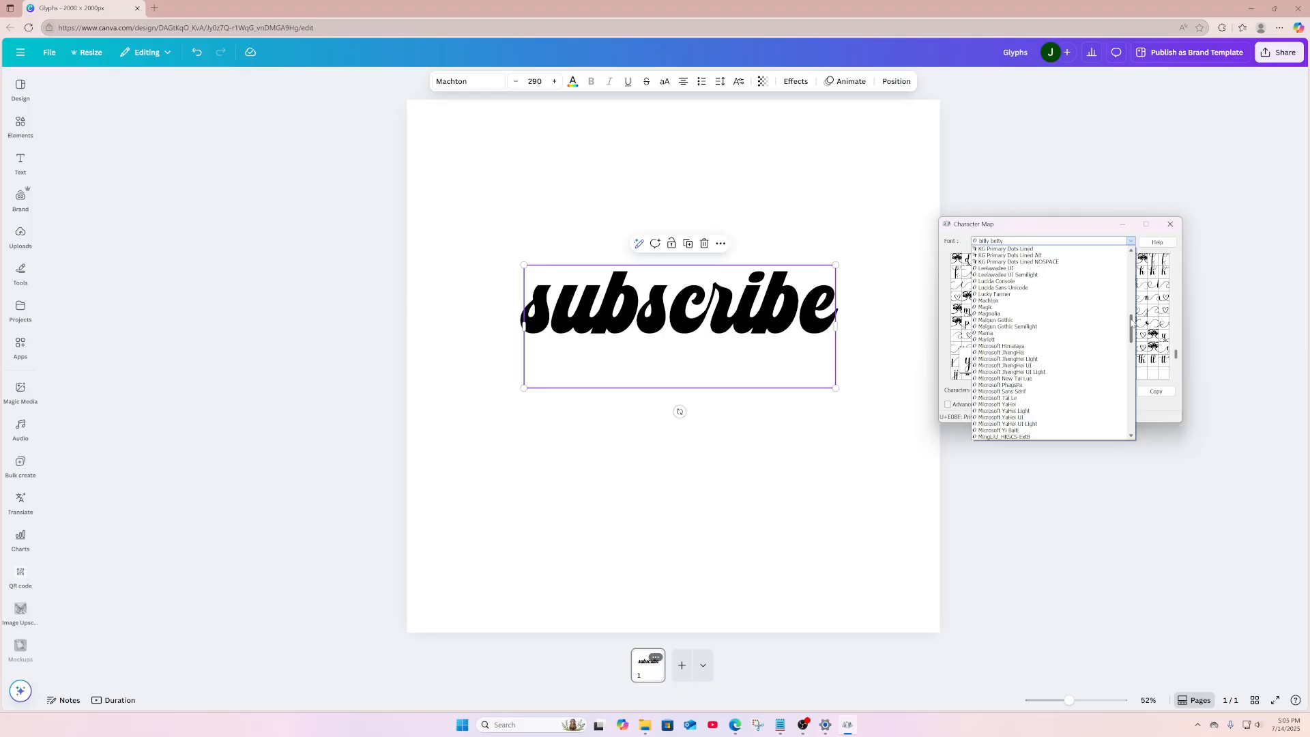
left_click(989, 301)
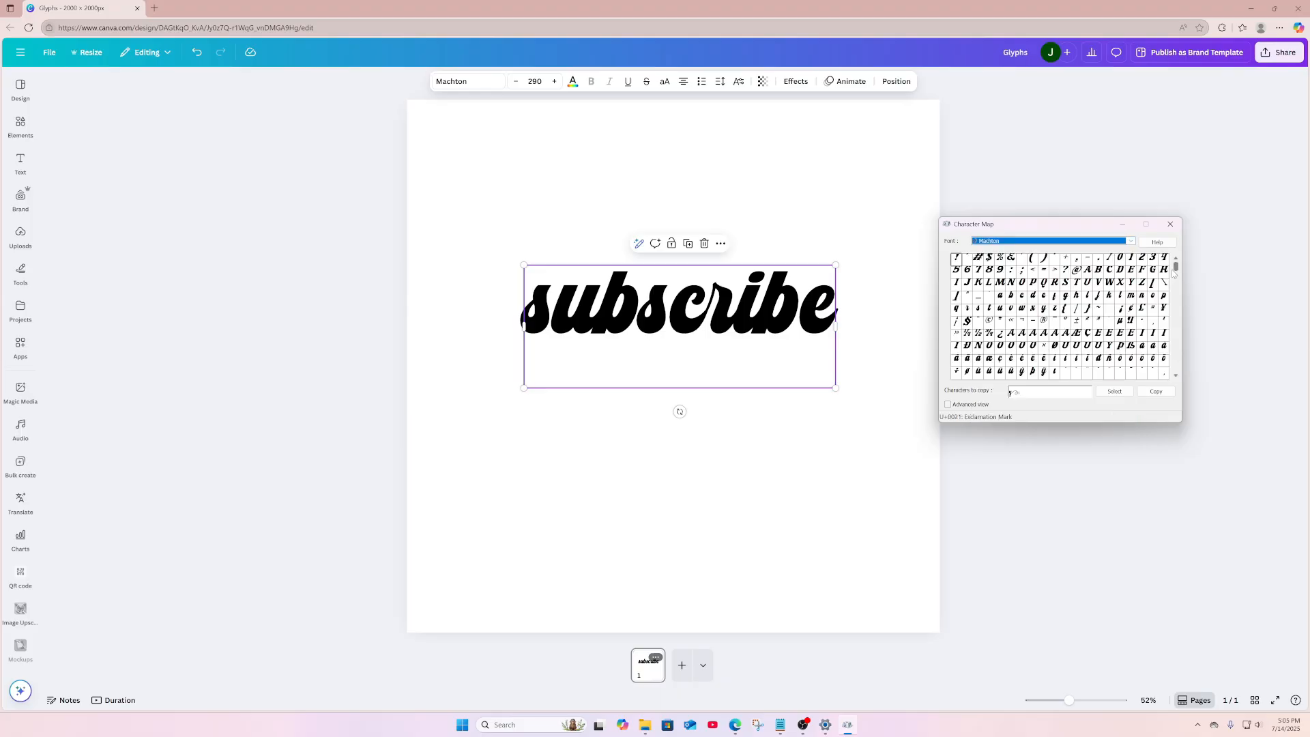
Copy the Private Use letter e with the long underline swash from the Machton characters in Character Map
left_click(1176, 376)
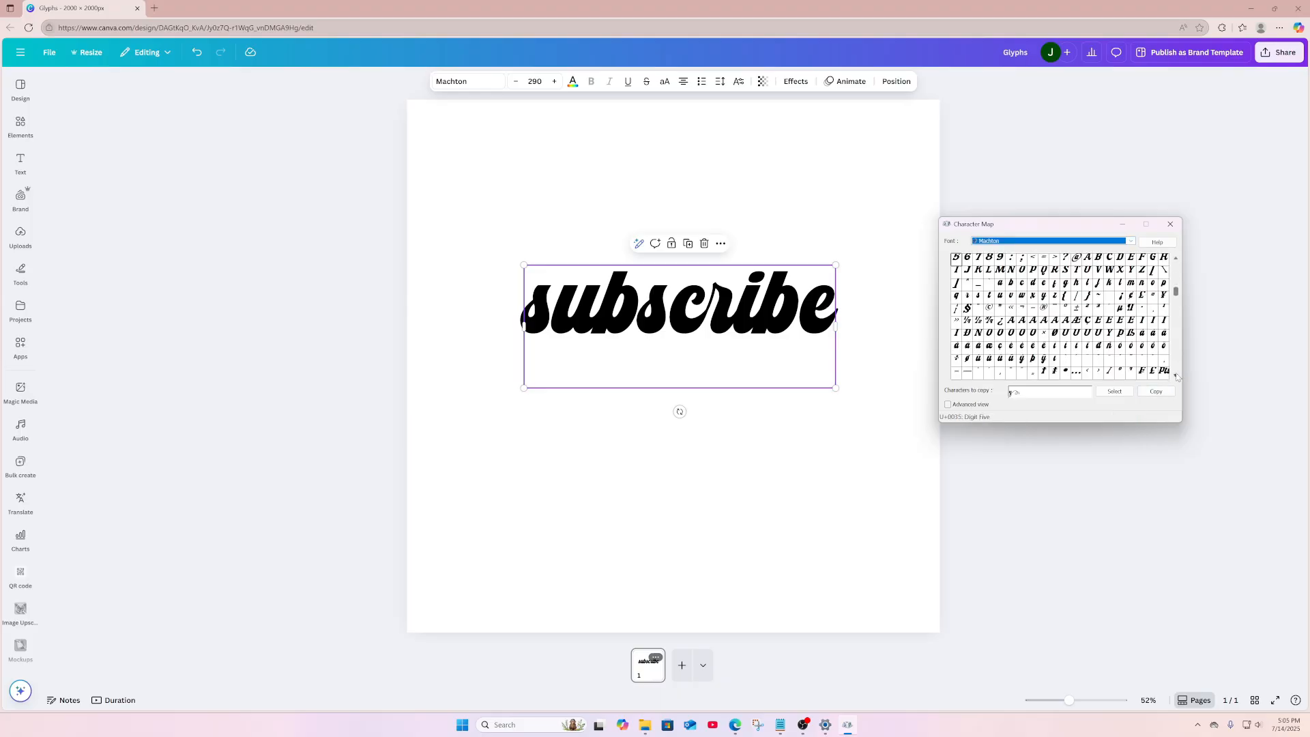
left_click(1176, 375)
left_click(1176, 376)
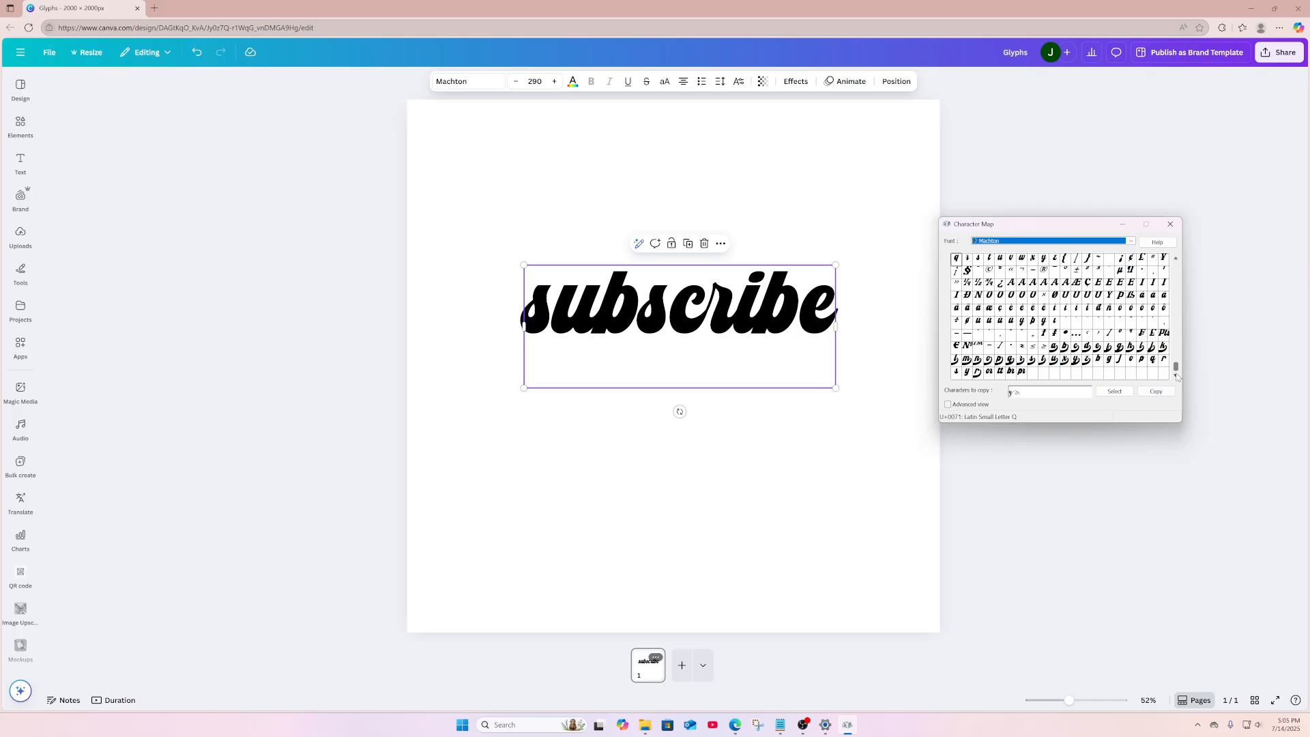
mouse_move(1176, 369)
left_mouse_down()
mouse_move(1179, 264)
mouse_move(1181, 369)
left_mouse_up()
left_click(1097, 348)
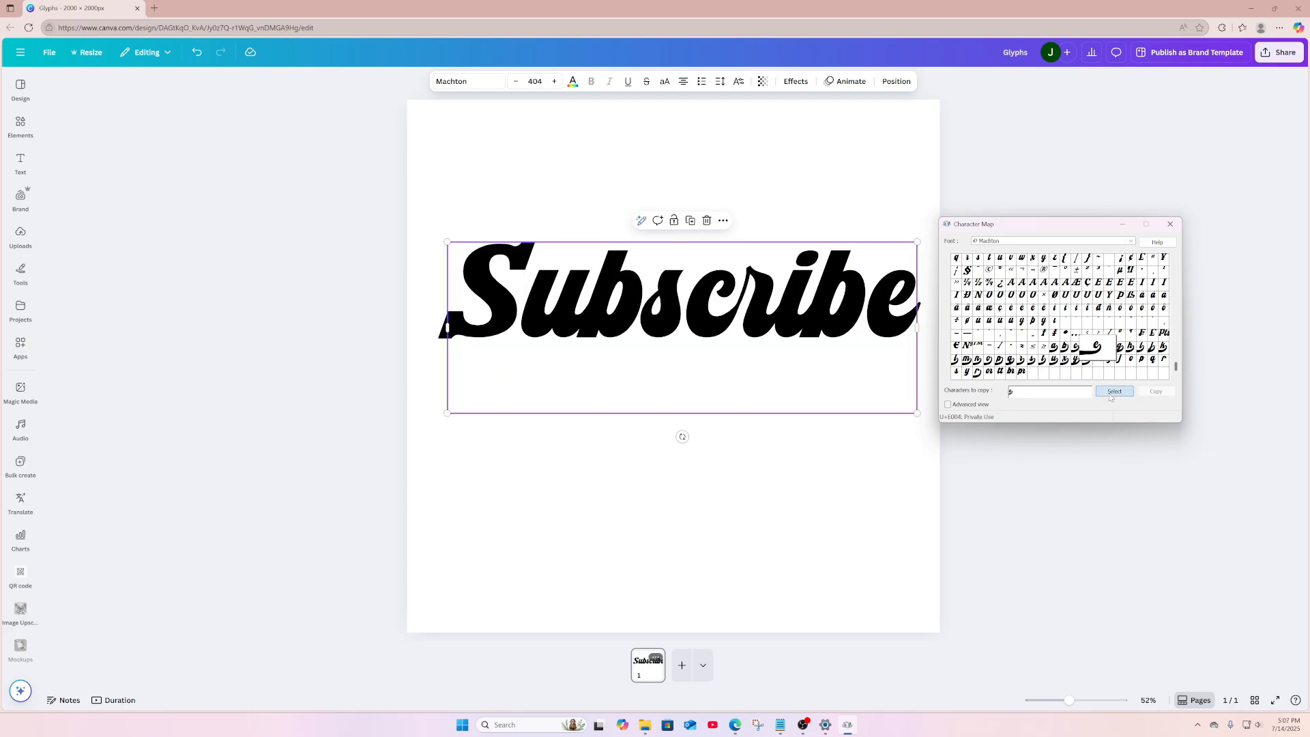
Replace the final e of "Subscribe" in the Canva text with the copied underline-swash glyph
left_click(908, 313)
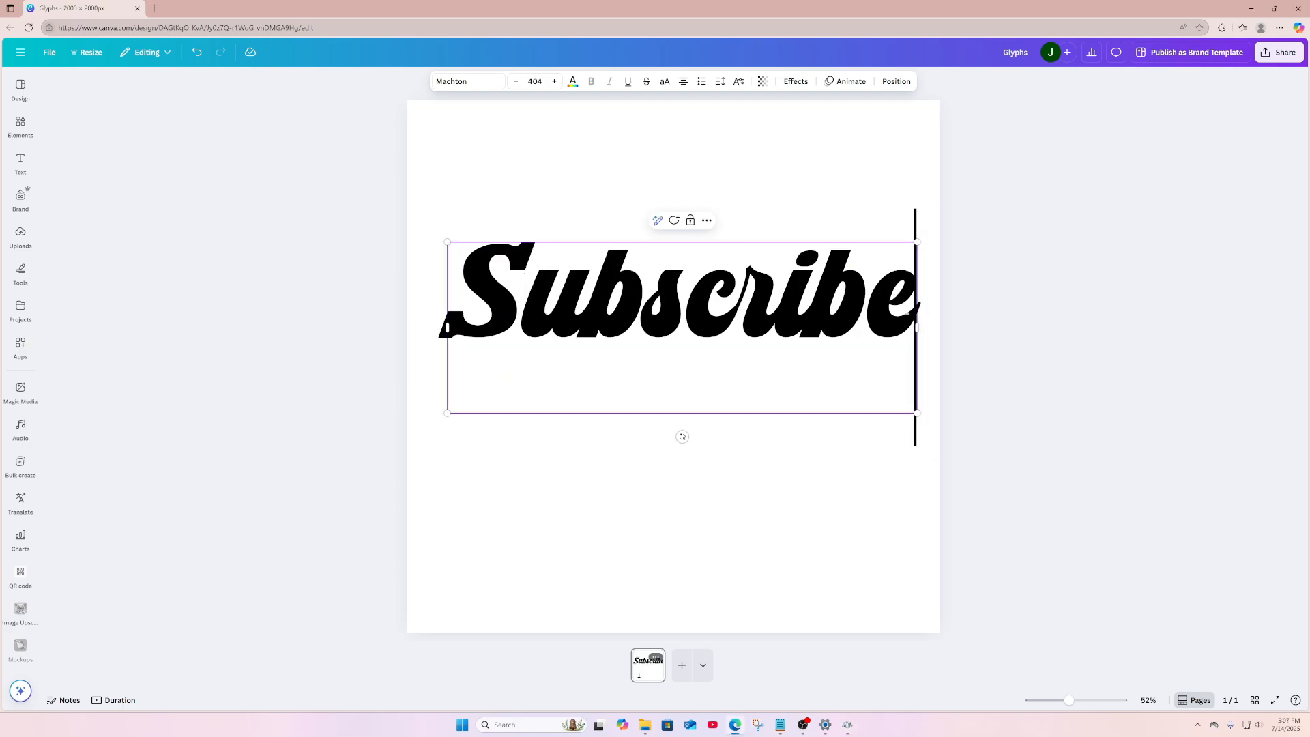
key("BackSpace")
key("ctrl+v")
left_click(800, 539)
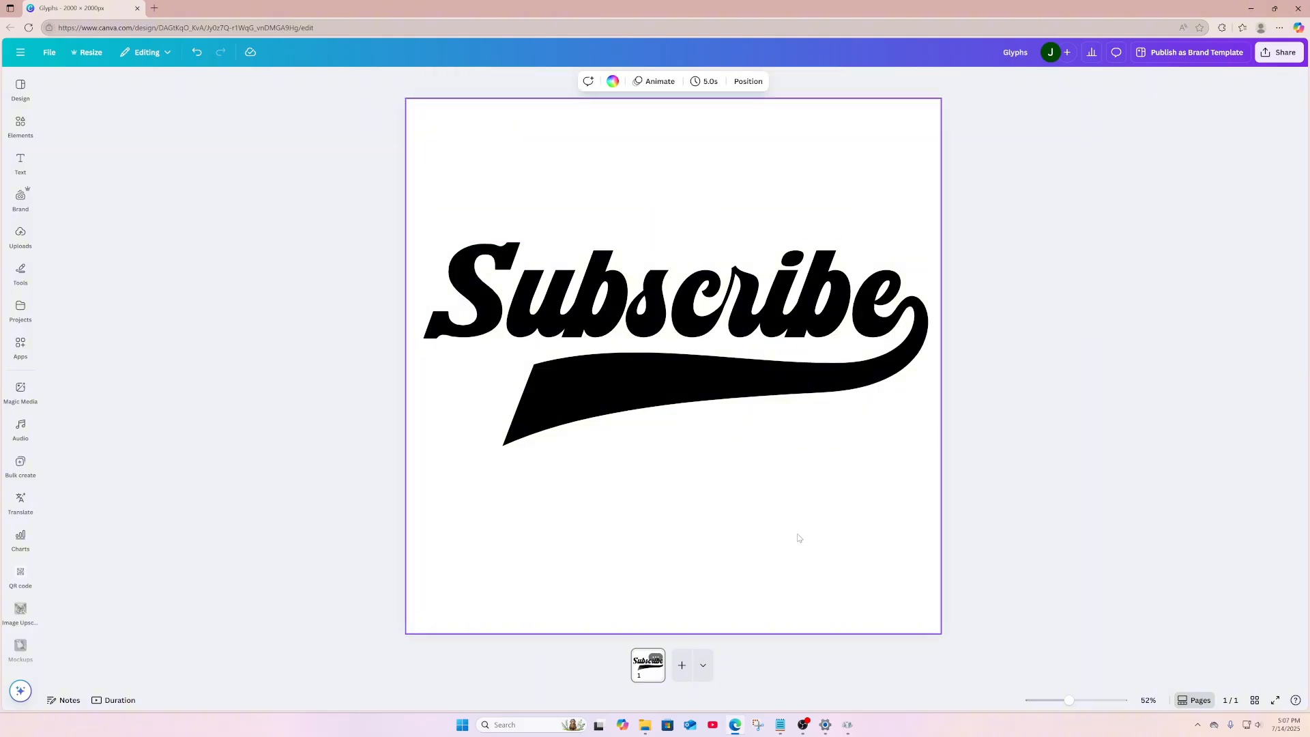